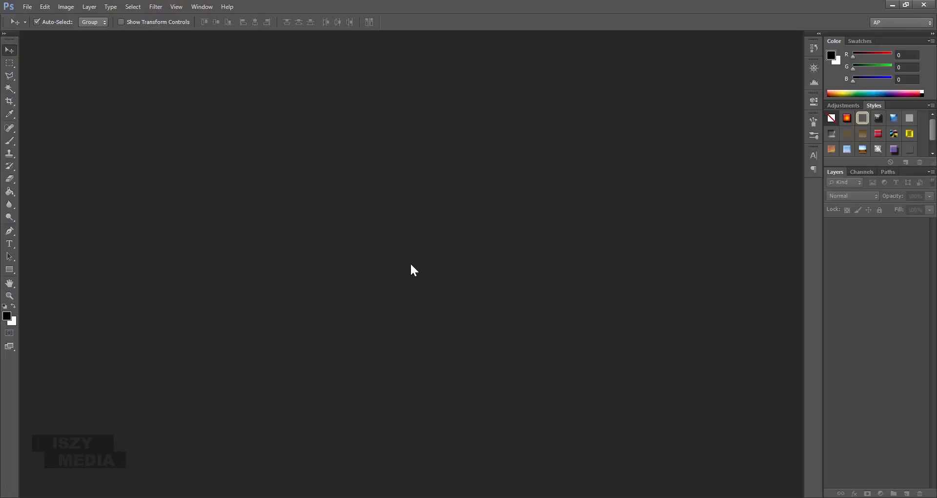
- Look through the docked panels, including Histogram and Brush, and close the Brush panel again
click(813, 68)
click(814, 68)
click(814, 82)
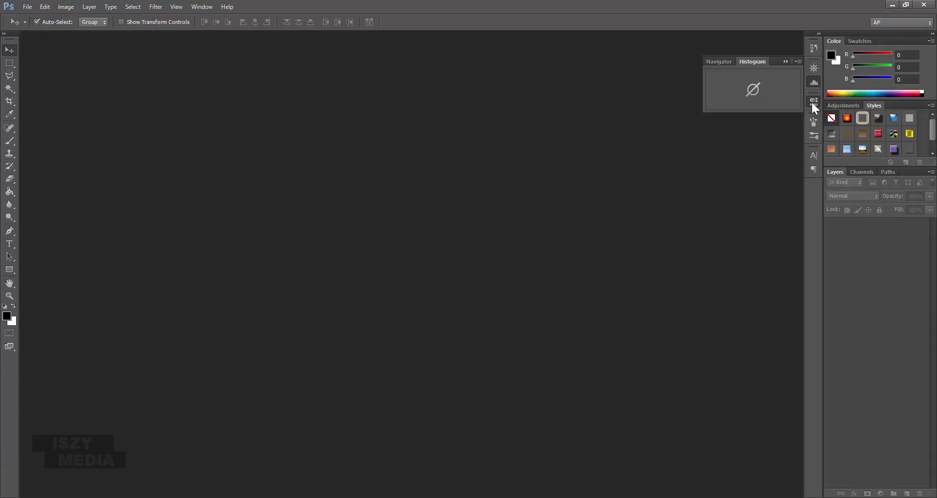
click(813, 100)
click(815, 134)
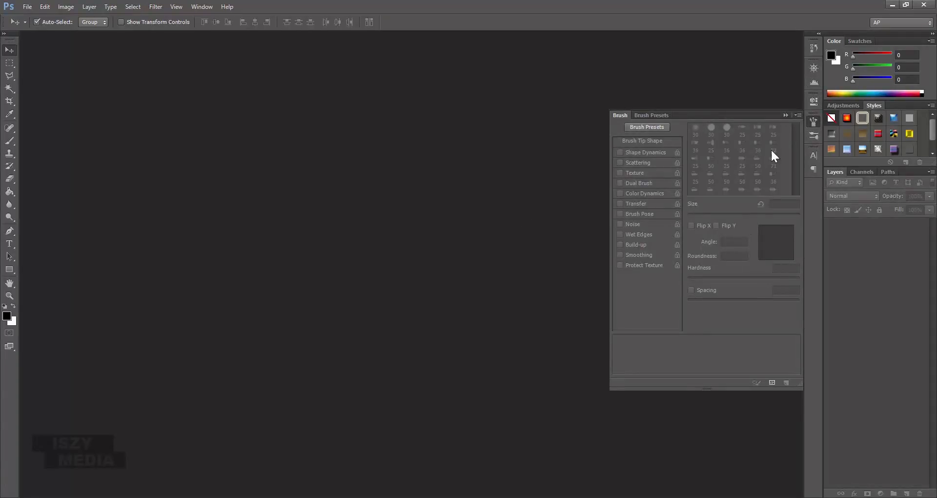
click(202, 7)
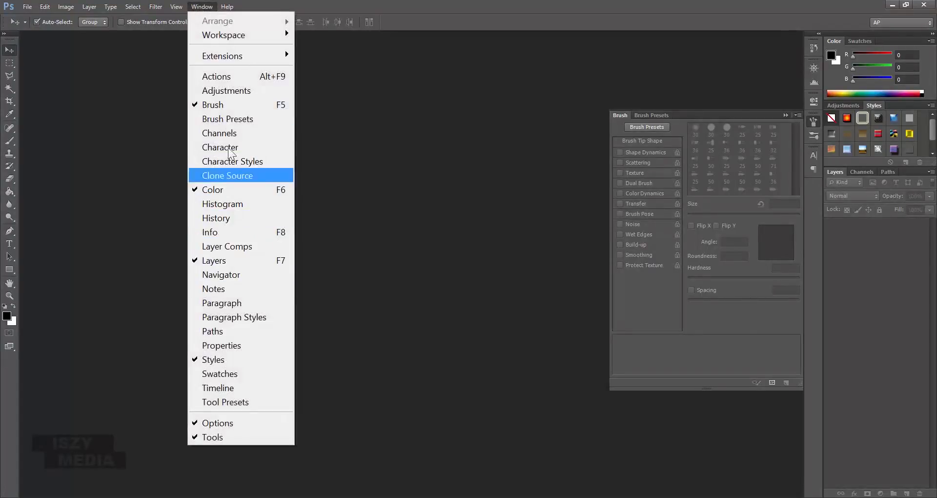
click(208, 108)
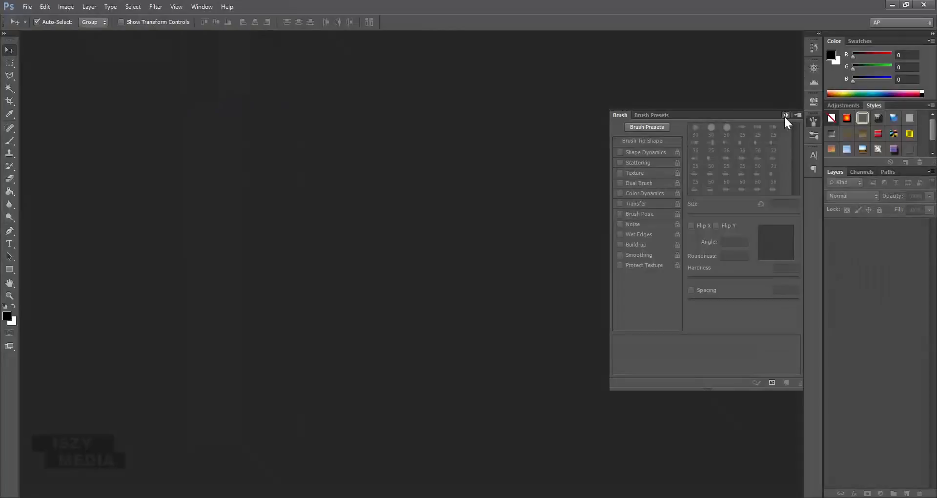
click(786, 115)
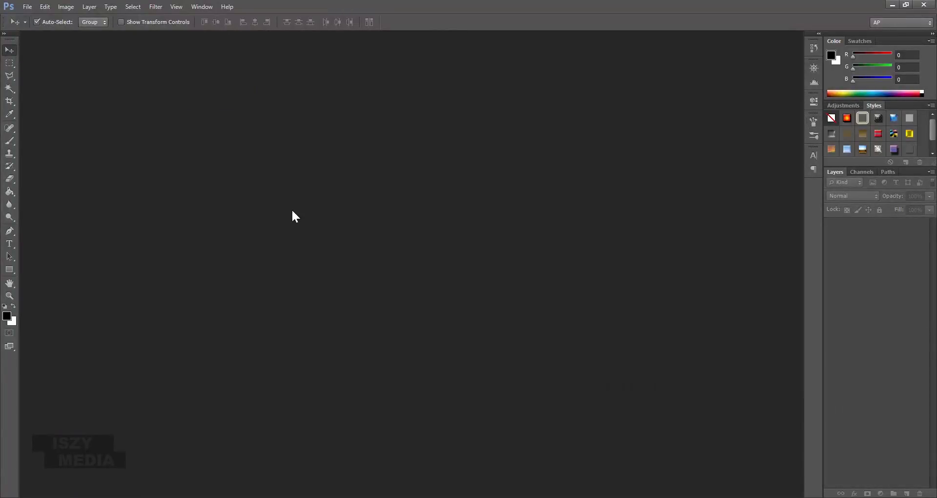
- Open the slide photo 20151230_171508 from the GENERAL folder
click(28, 7)
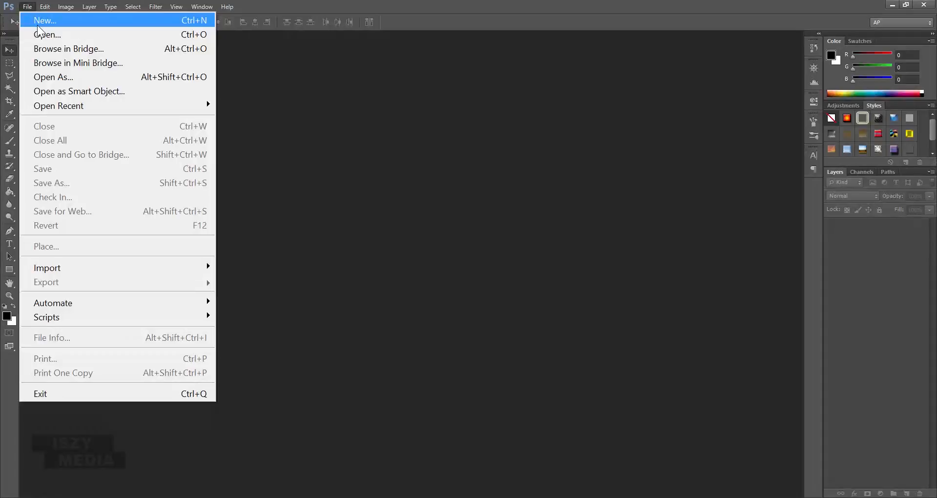
click(71, 36)
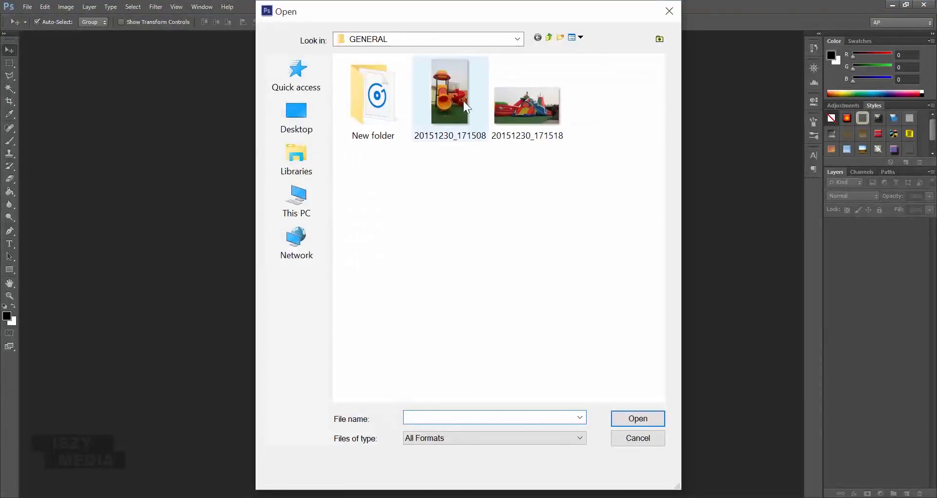
click(450, 89)
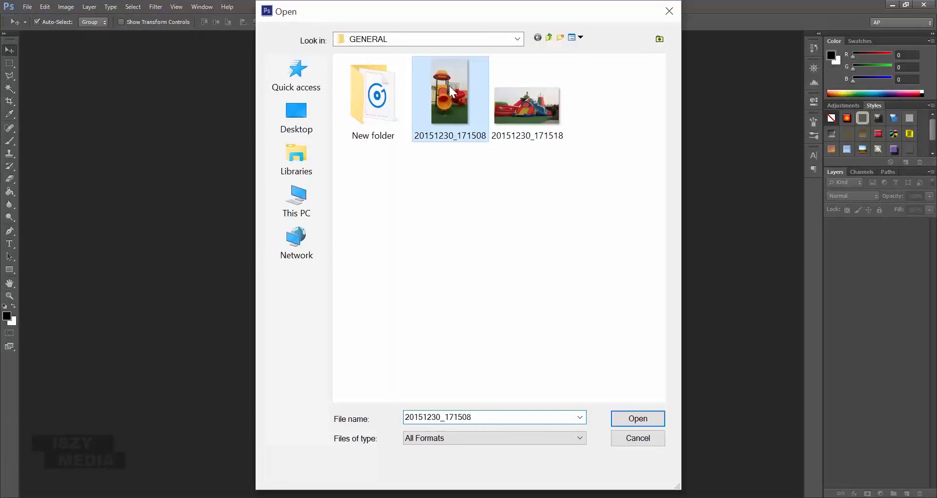
click(636, 418)
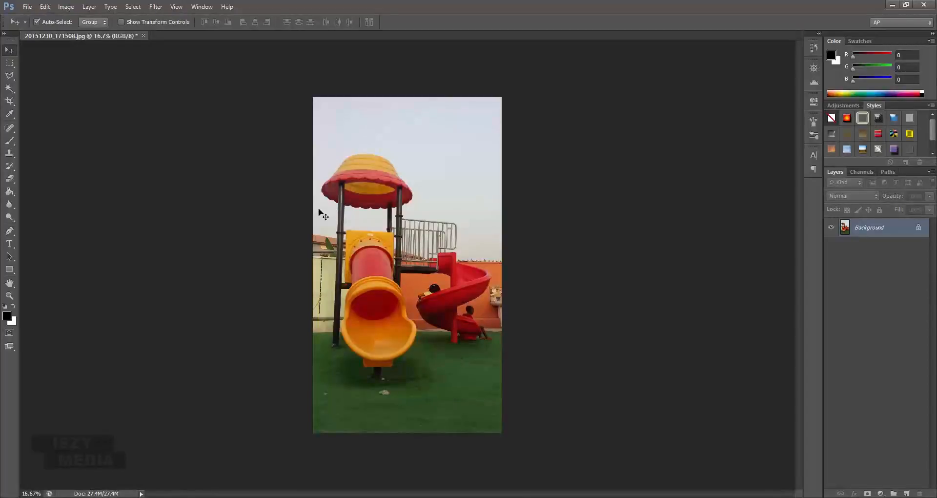
- Open the photo 20151230_171508 as a smart object in a second document
click(27, 7)
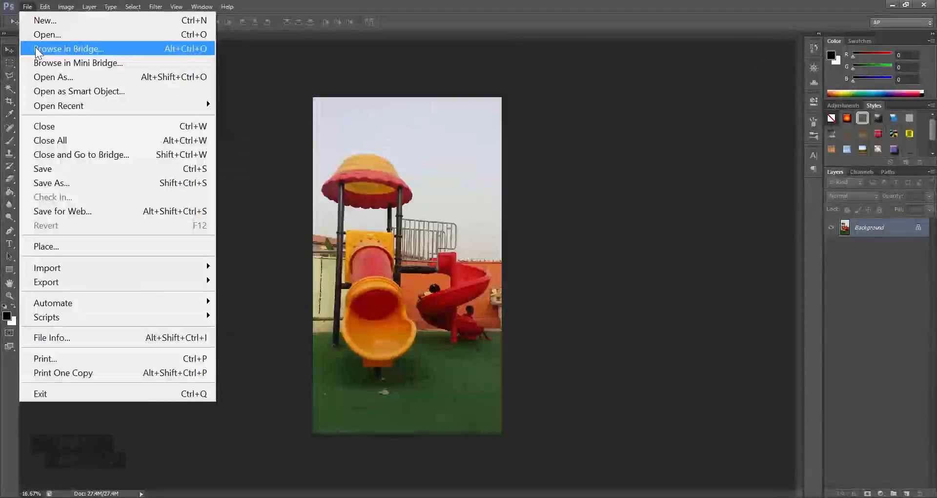
click(100, 7)
click(25, 7)
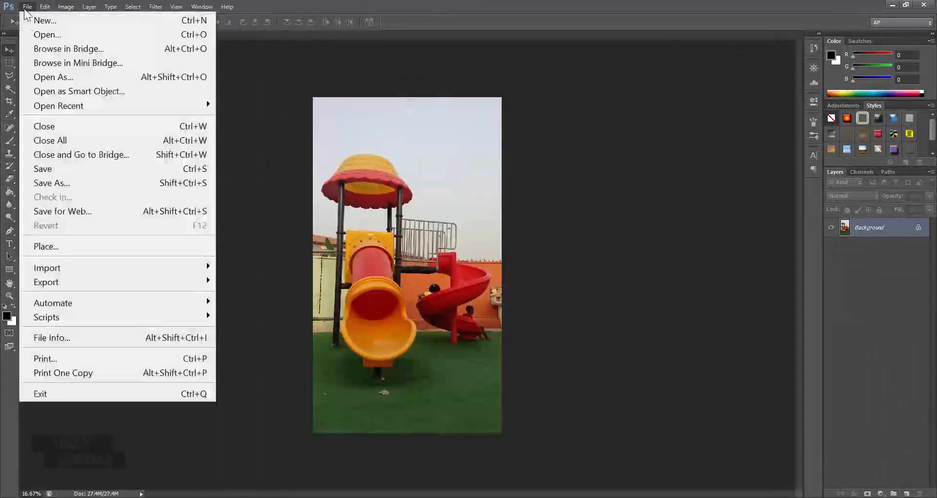
click(107, 93)
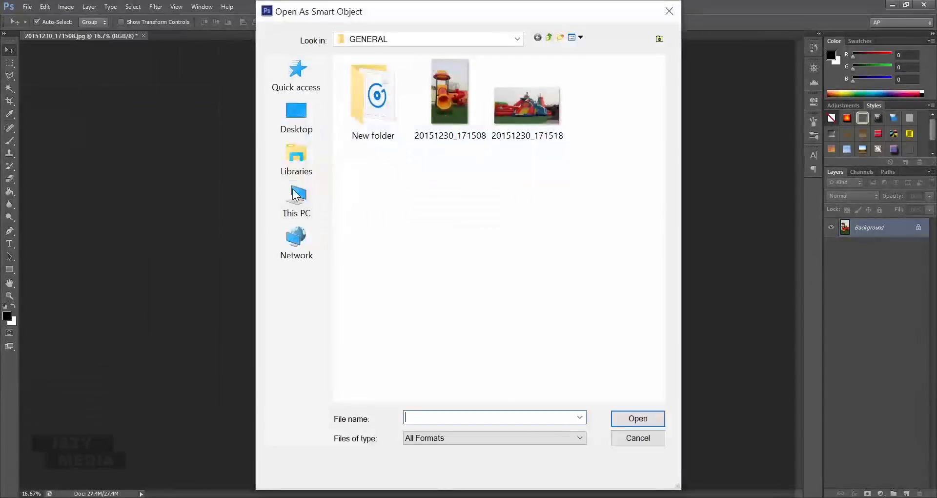
click(433, 121)
click(635, 419)
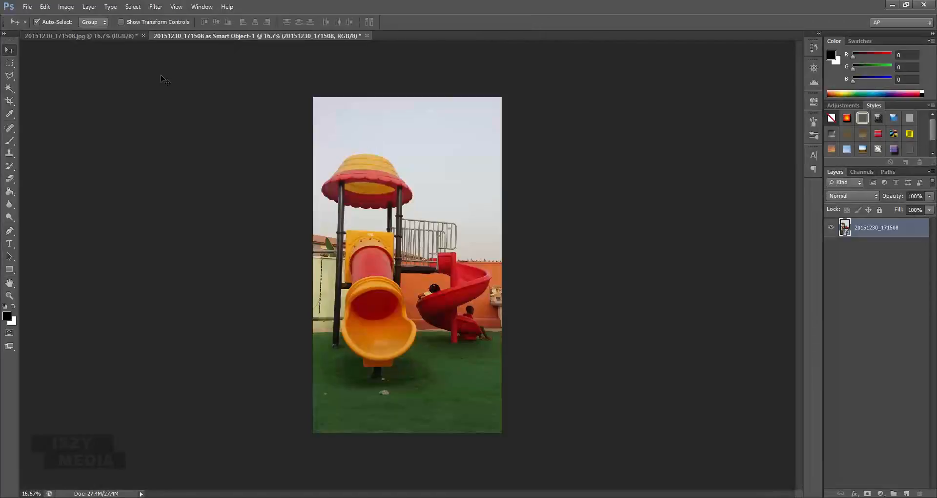
- Rasterize the smart object layer 20151230_171508 and deselect it
right_click(859, 233)
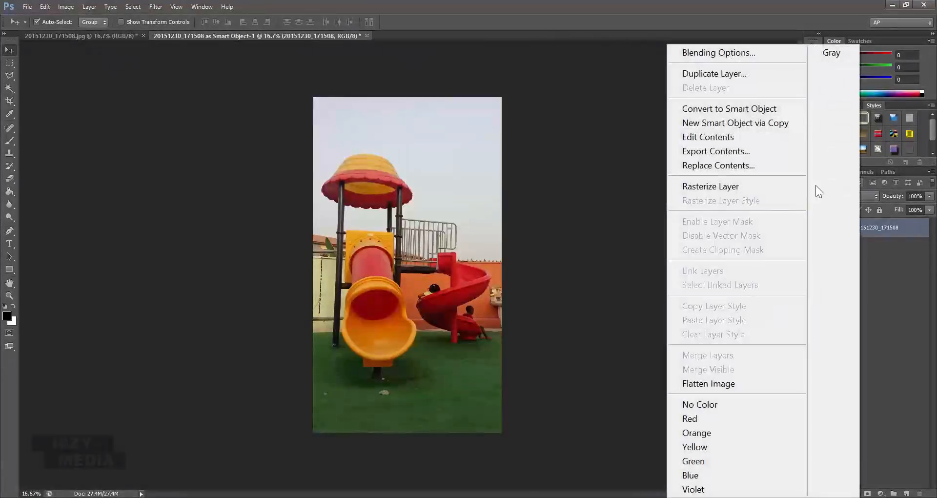
click(736, 186)
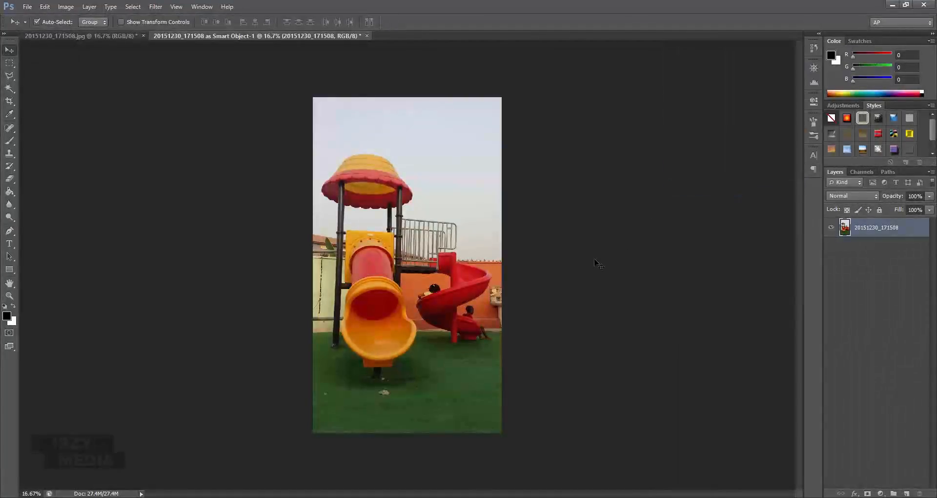
click(674, 276)
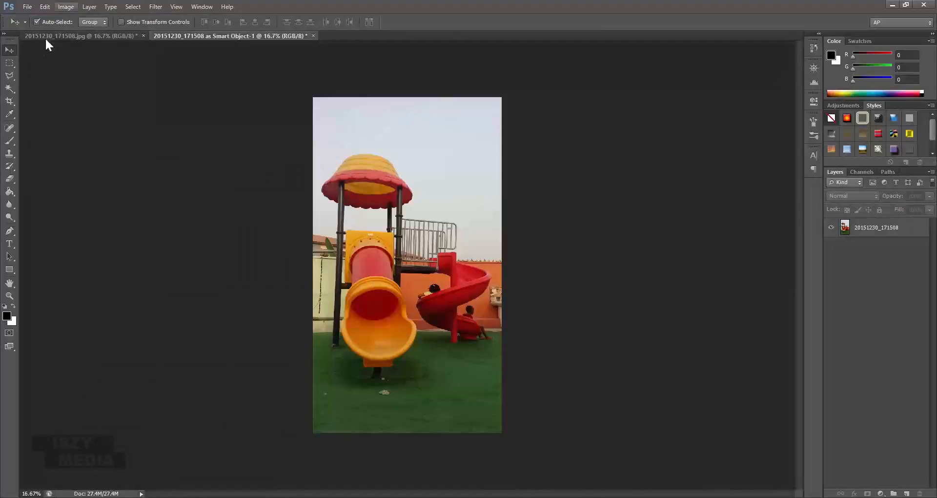
- Compare the layers of the original JPG document and the smart object document, ending on the original
click(101, 36)
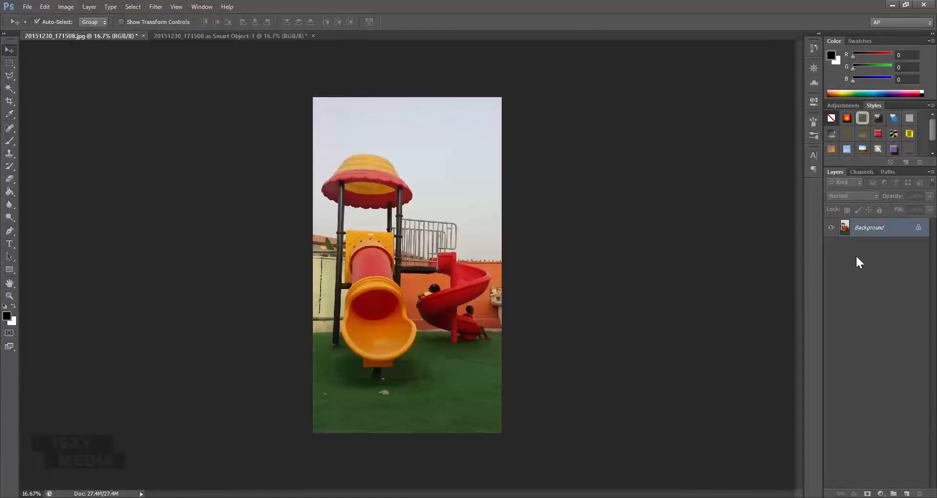
click(281, 38)
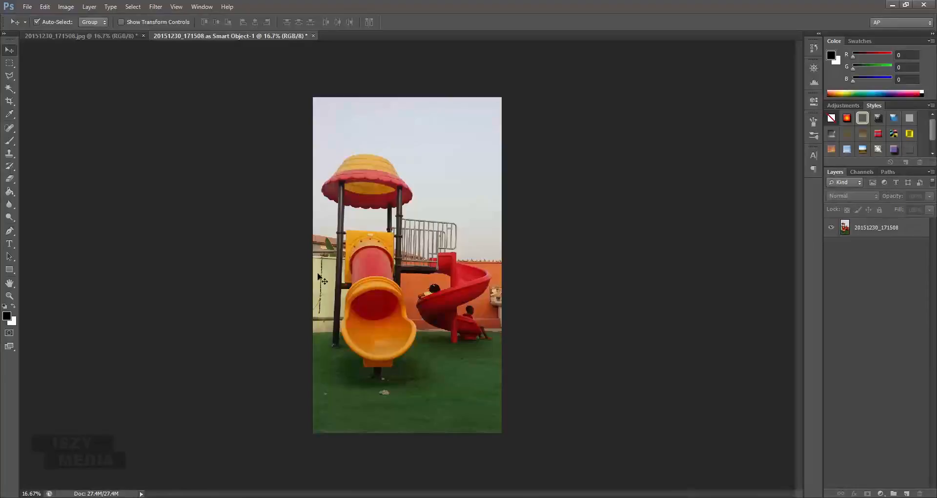
click(104, 37)
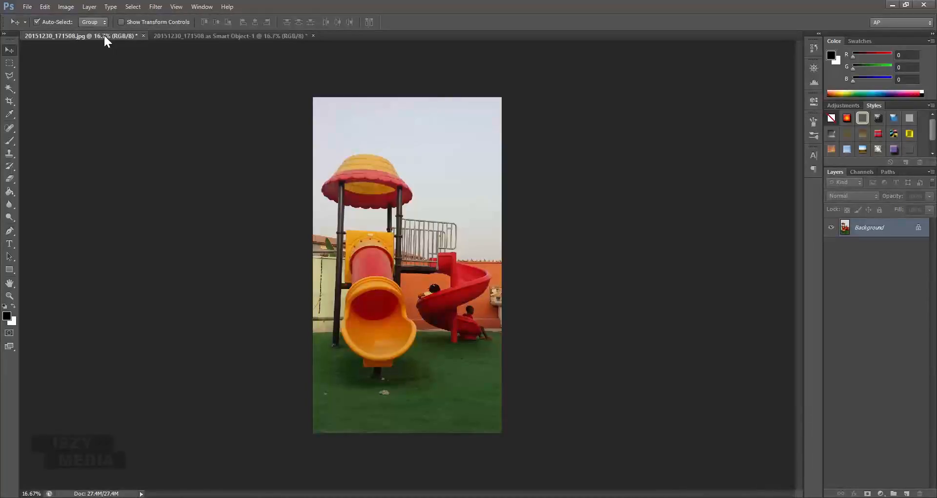
click(28, 8)
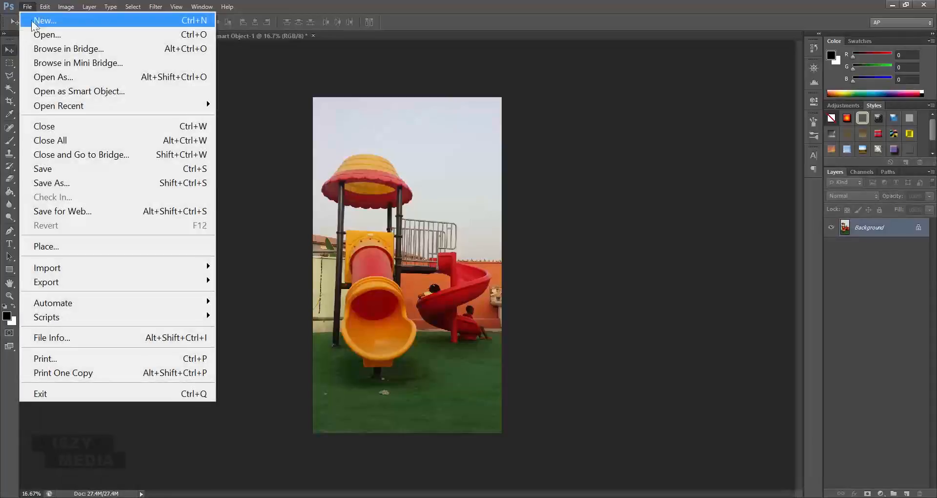
mouse_move(48, 108)
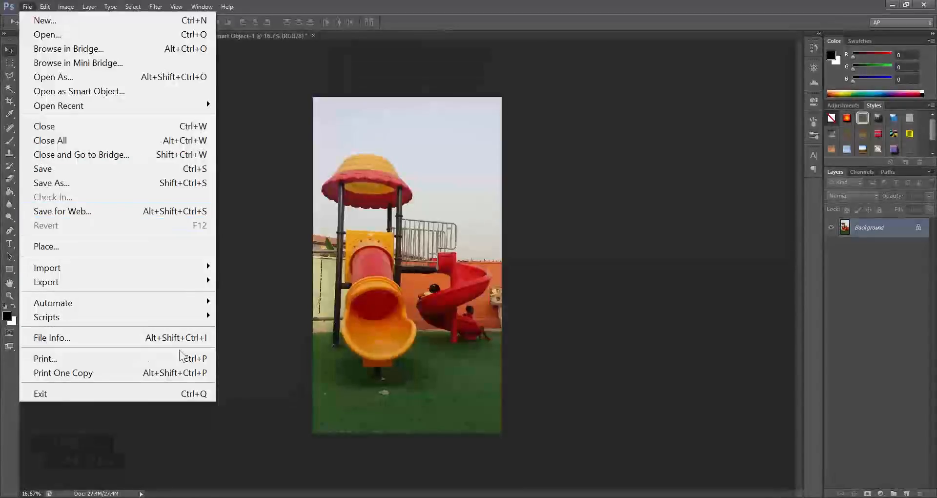
click(566, 261)
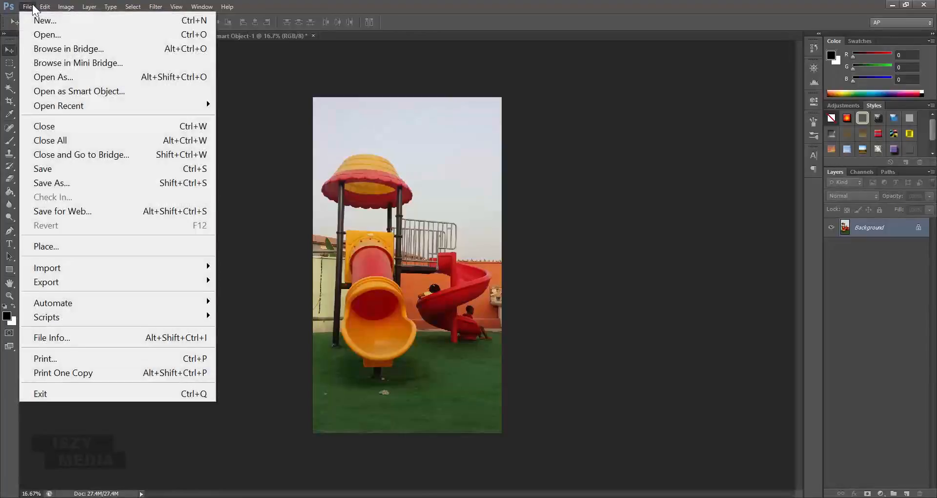
click(251, 192)
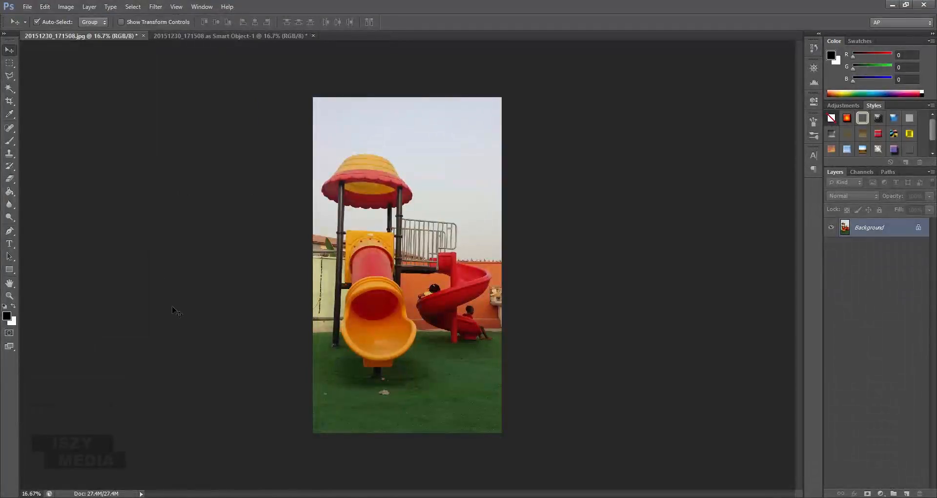
- Review the original's JPEG save options and the file formats offered for saving the smart object document, without saving either
key(ctrl+s)
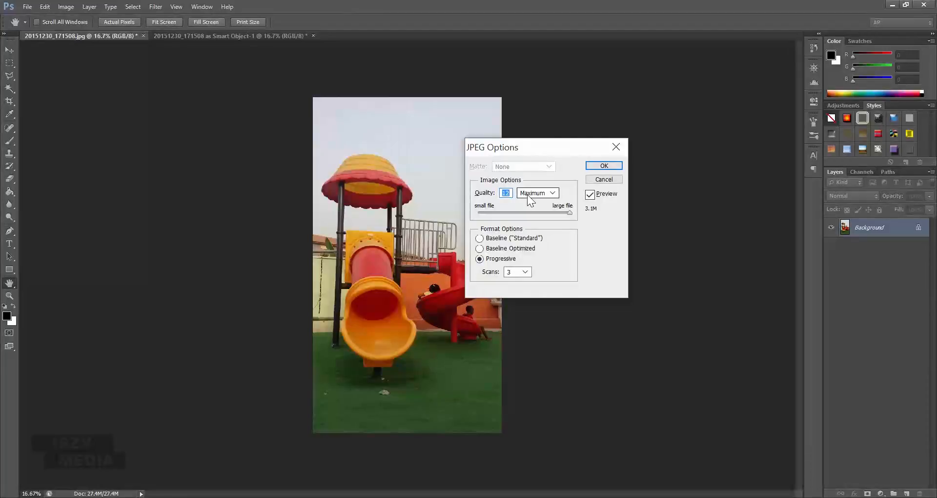
click(613, 158)
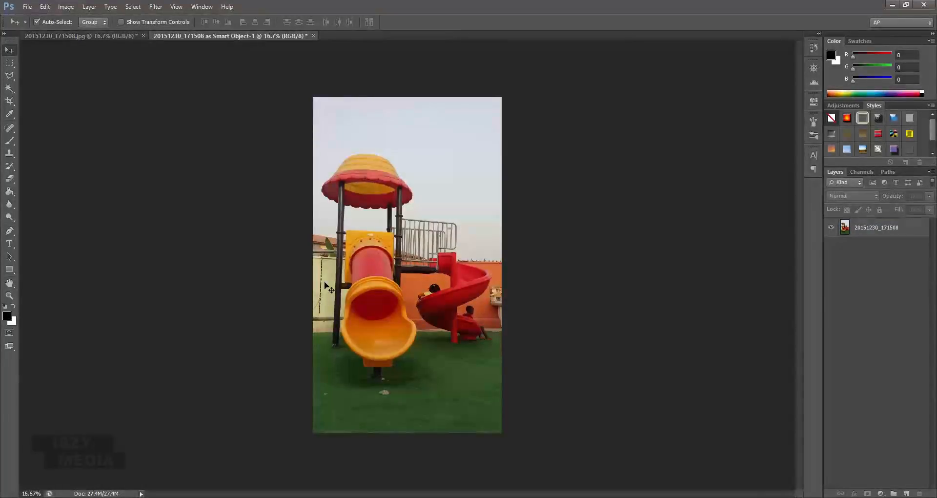
key(ctrl+shift+s)
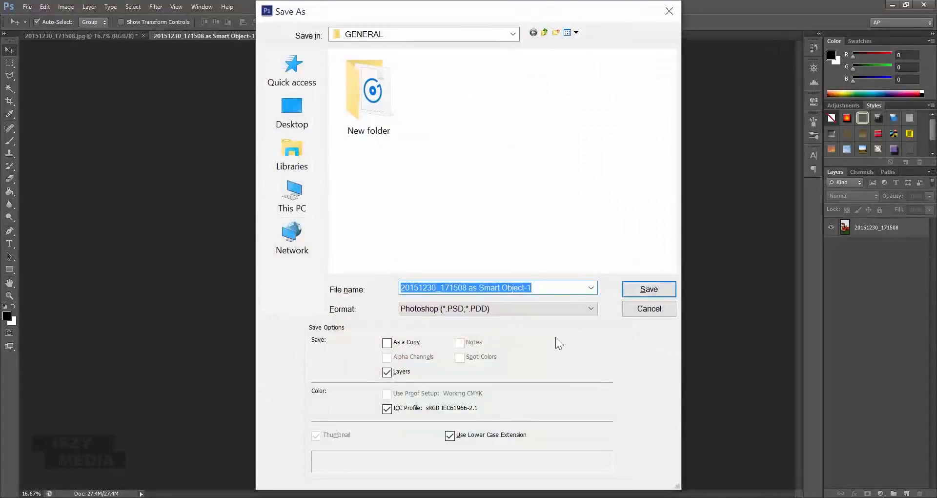
click(513, 305)
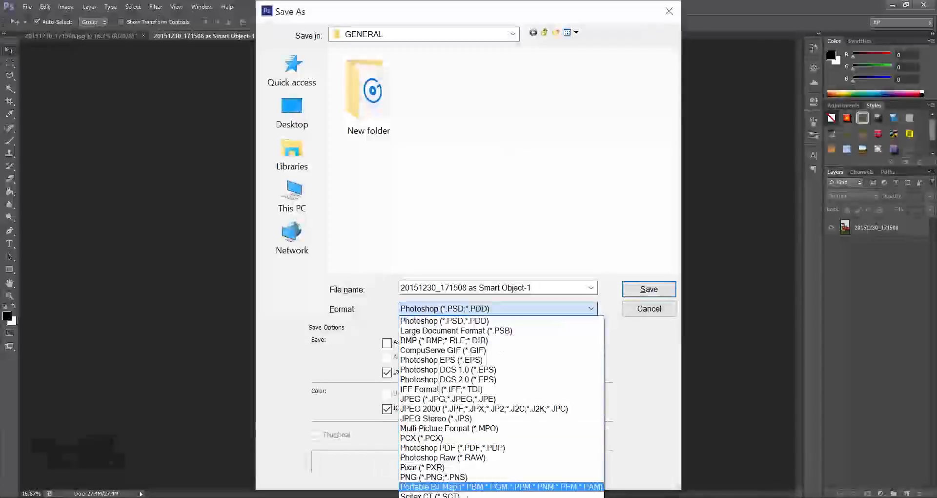
click(639, 313)
click(639, 312)
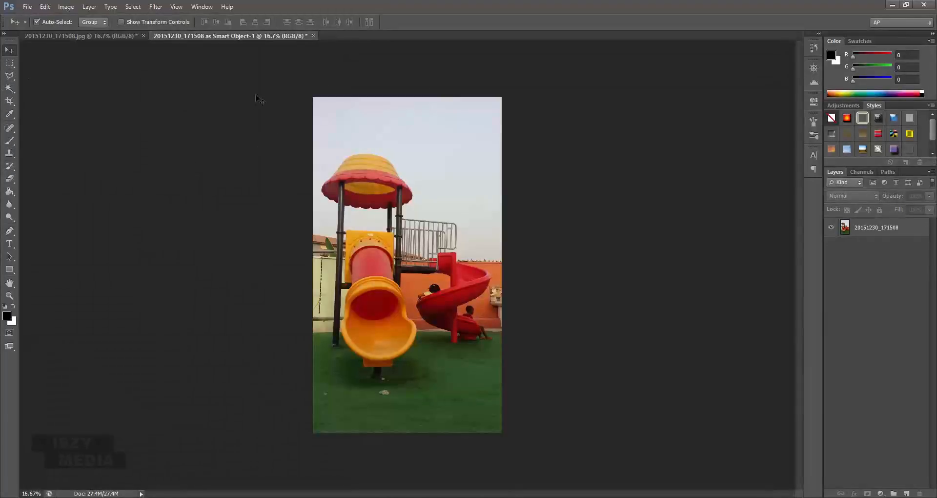
- Close the smart object document without saving and try to move the original photo's locked Background layer
click(313, 36)
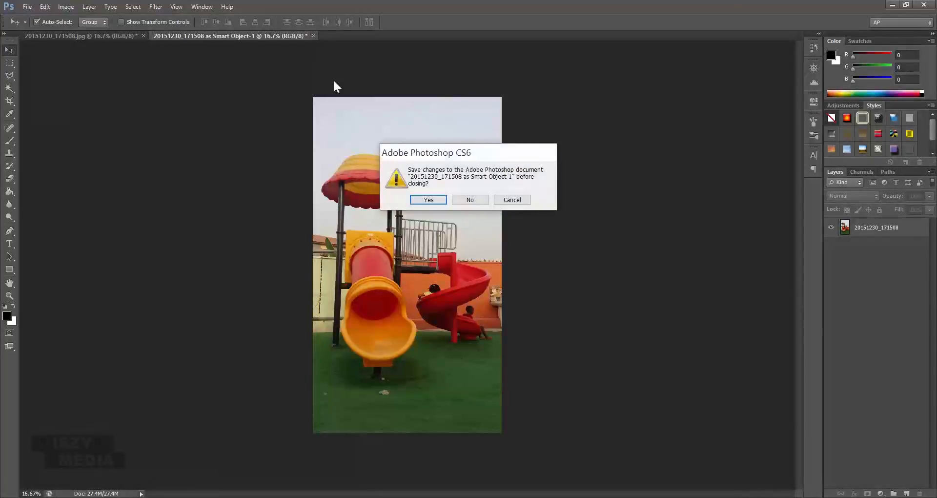
click(470, 200)
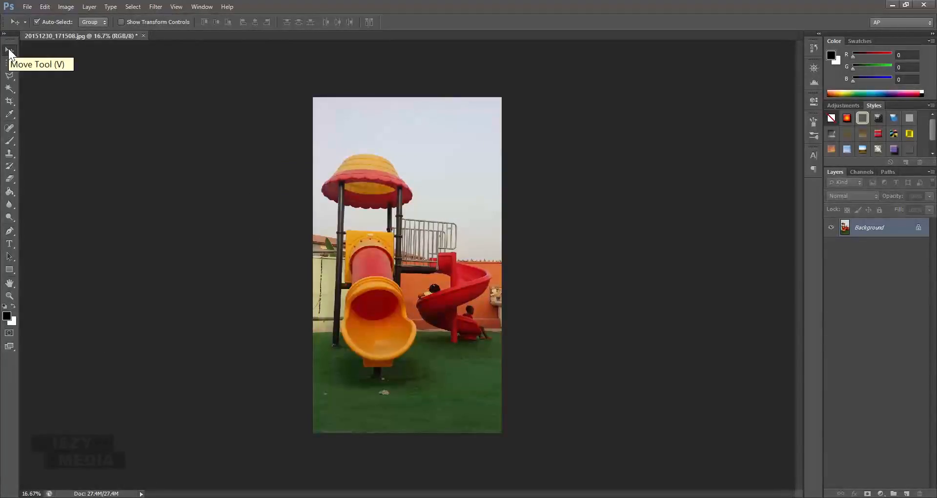
mouse_move(427, 280)
mouse_down()
mouse_move(367, 259)
mouse_move(411, 280)
mouse_up()
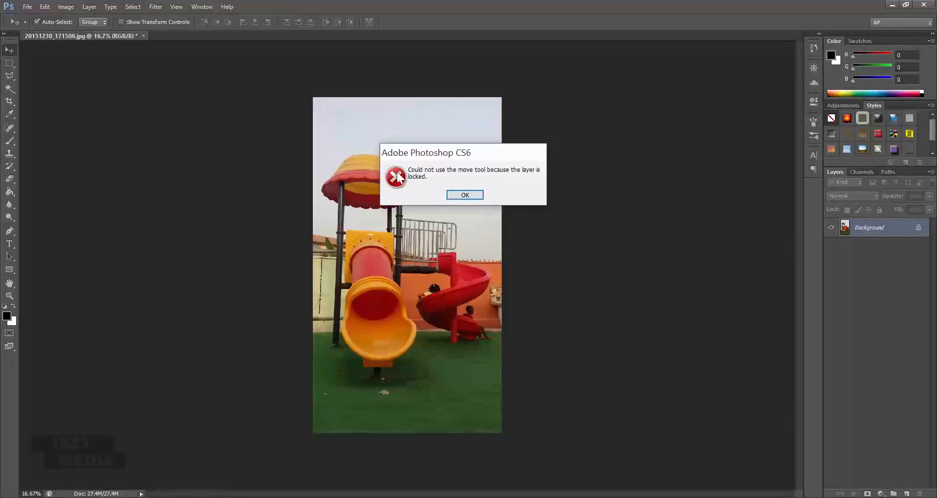
click(465, 195)
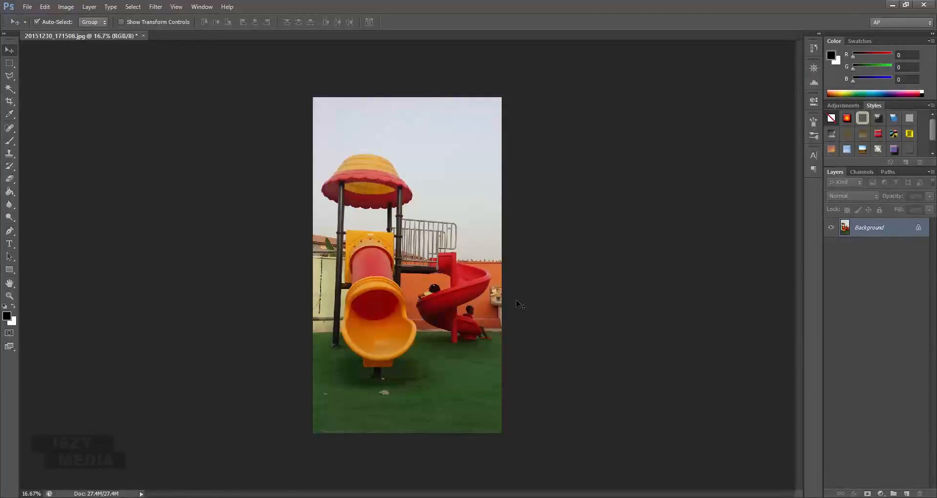
- Convert the locked Background into a regular layer named YO
double_click(915, 232)
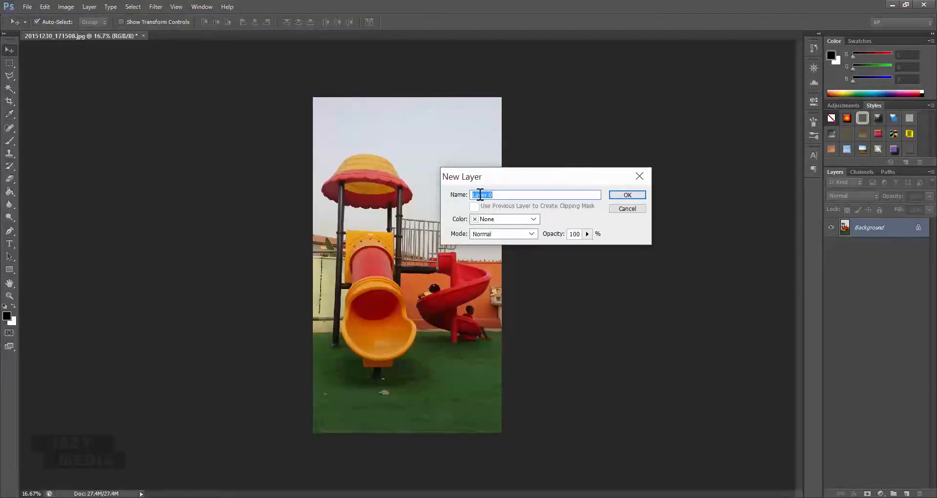
text(YO)
click(630, 193)
- Turn on Auto-Select for the Move tool and shift the YO layer left and slightly down on the canvas
drag(379, 245, 421, 260)
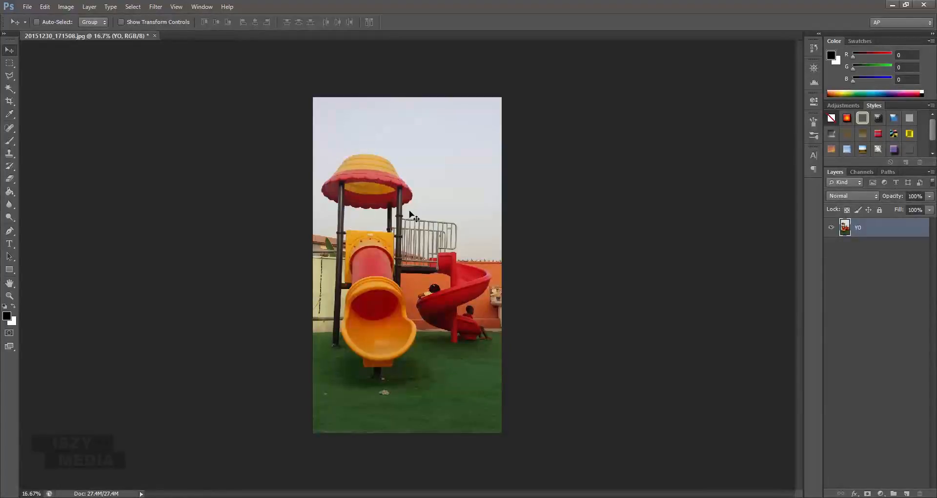
click(37, 22)
drag(386, 139, 356, 143)
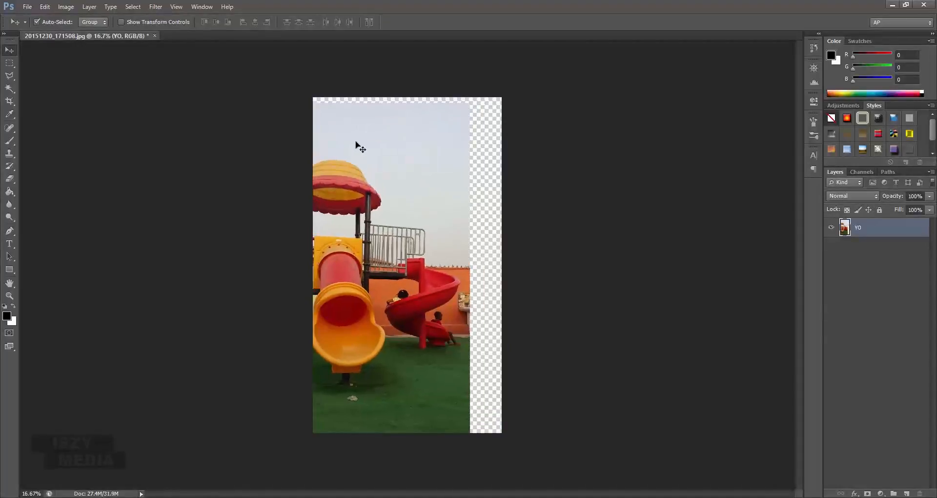
- Undo the last move of the YO layer
key(ctrl+z)
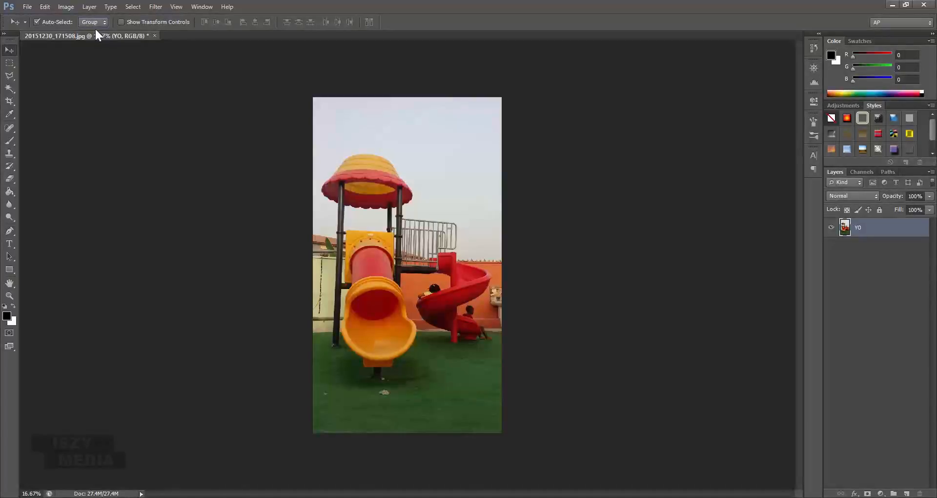
- Try reshaping the YO layer from its corner handle with Show Transform Controls enabled, and turn the controls off
click(120, 21)
click(546, 262)
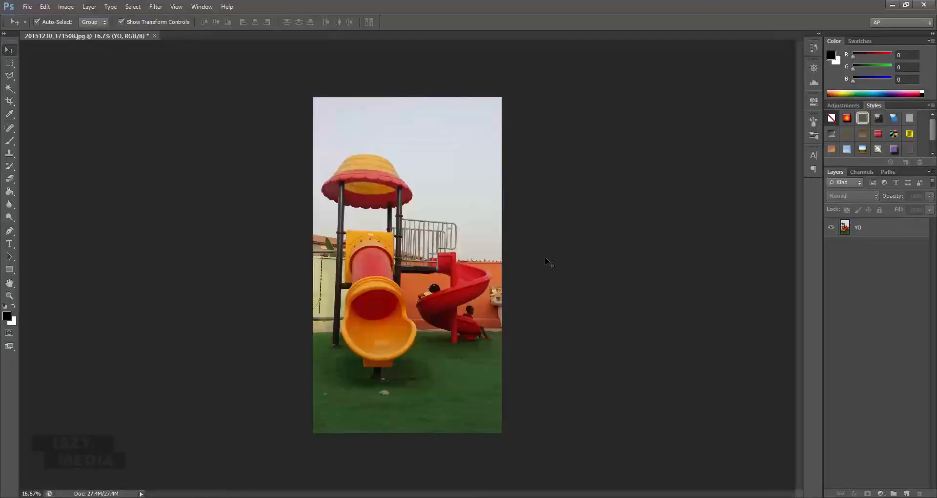
click(394, 221)
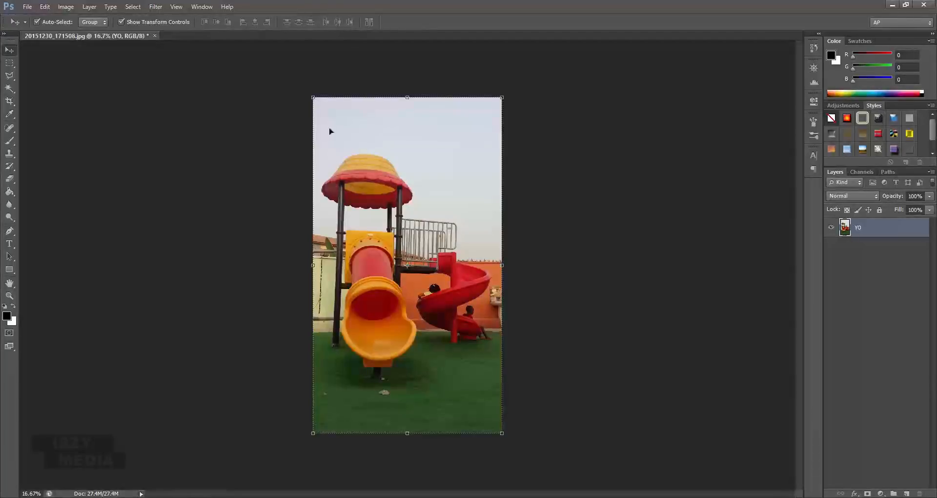
drag(314, 103, 312, 133)
key(ctrl+z)
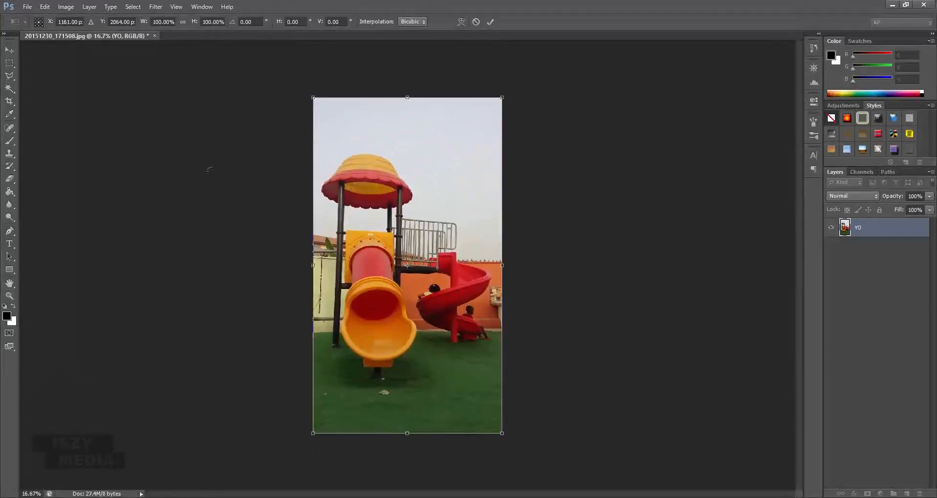
click(10, 49)
click(432, 195)
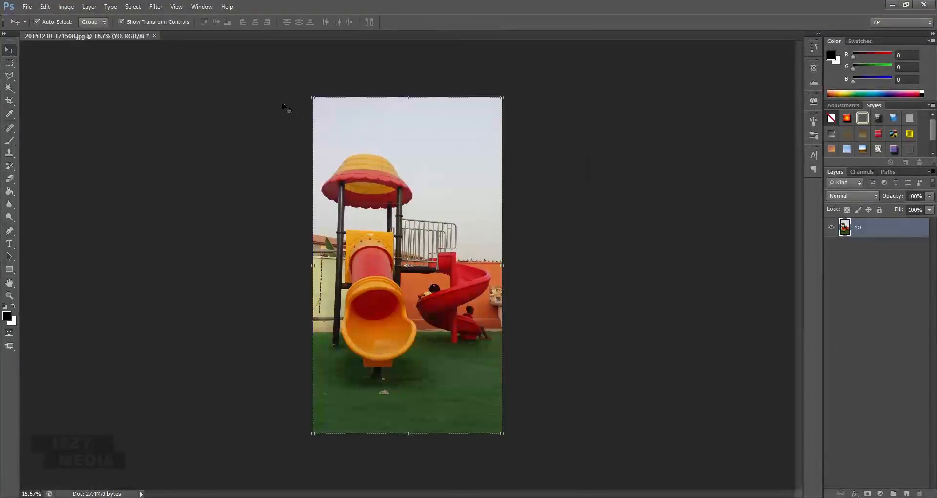
click(134, 23)
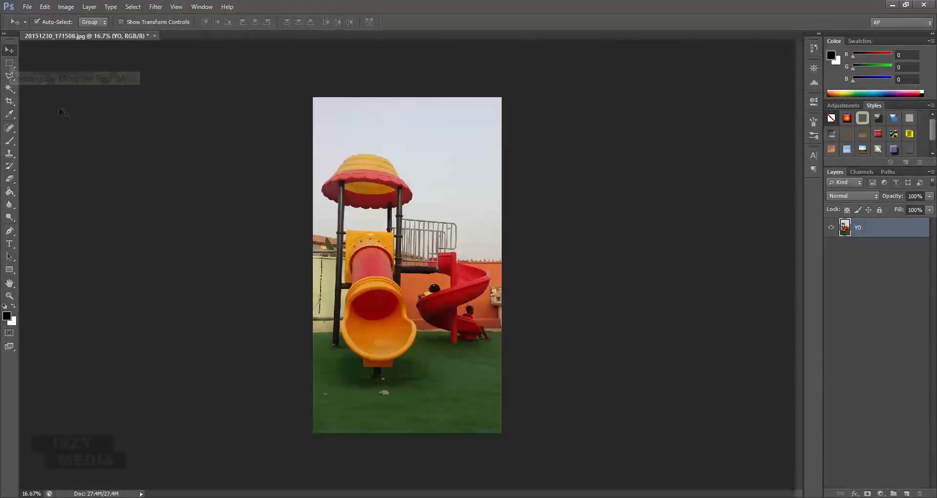
- Try deleting a full-width band across the sky and roof top of the YO layer, using a Normal-style Rectangular Marquee selection
click(10, 65)
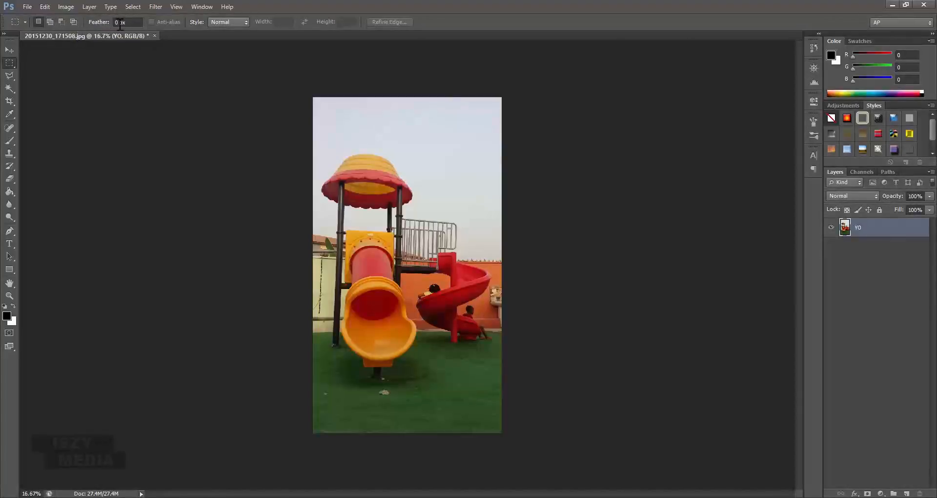
click(240, 22)
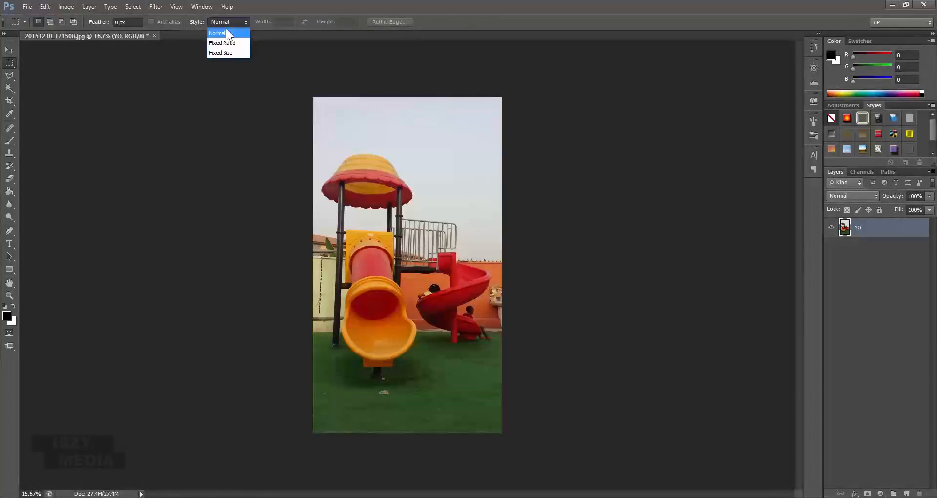
click(227, 34)
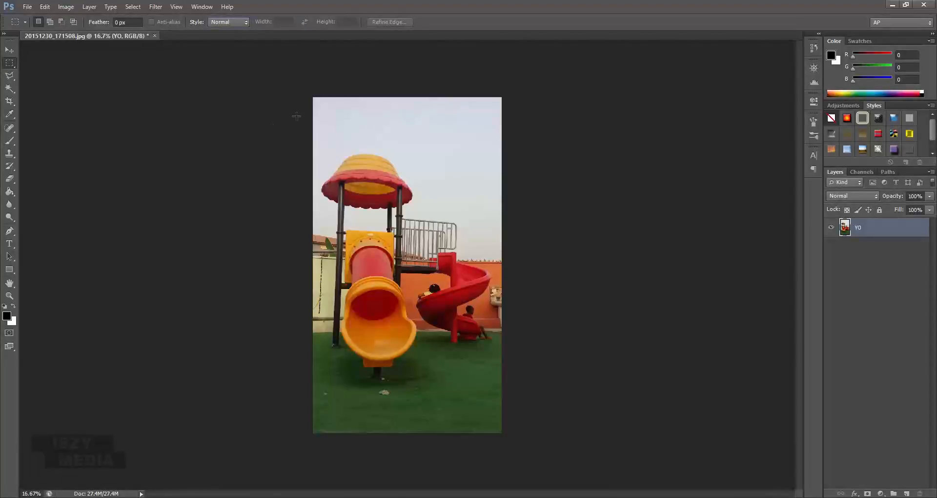
drag(301, 113, 501, 178)
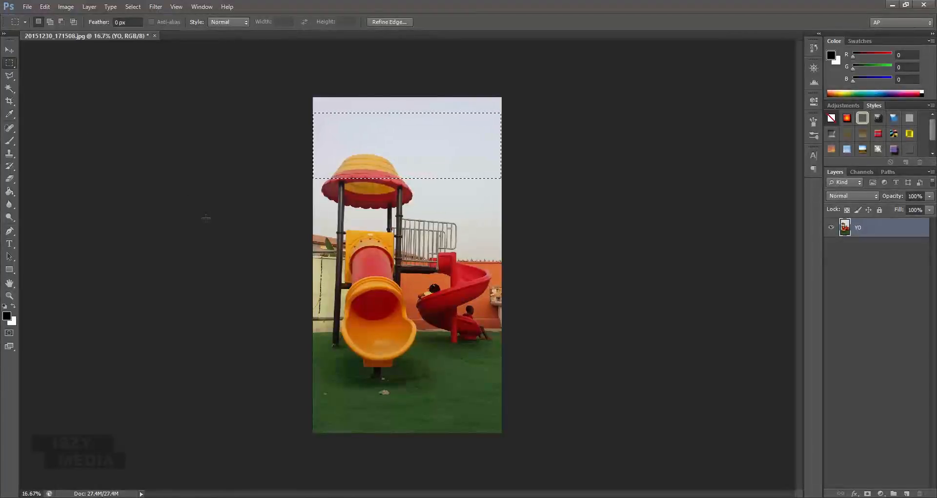
key(Delete)
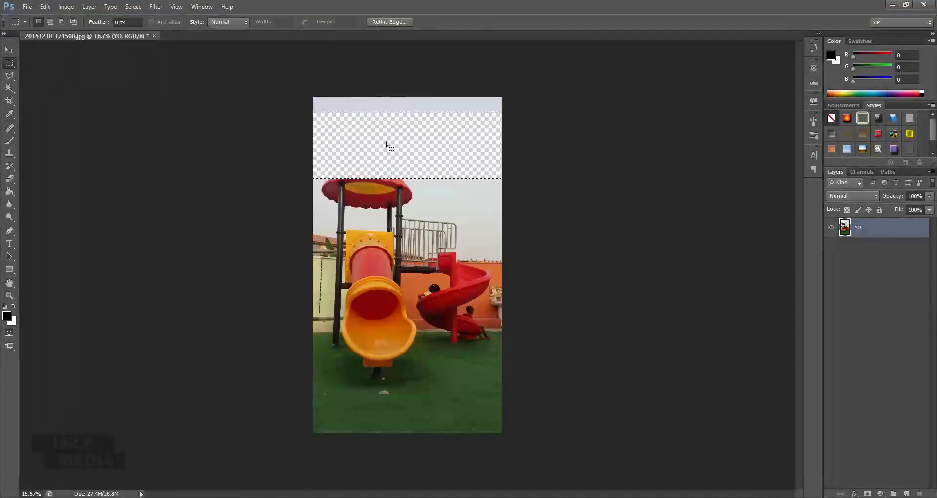
key(ctrl+z)
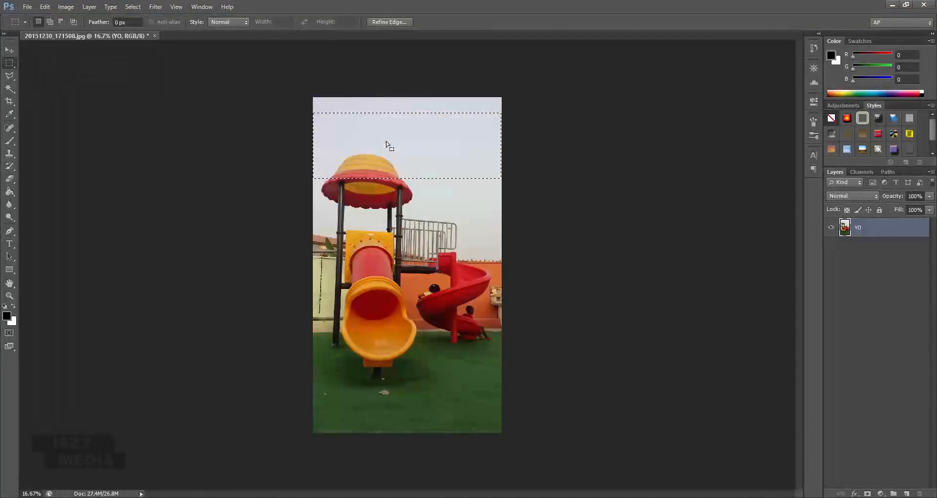
key(ctrl+d)
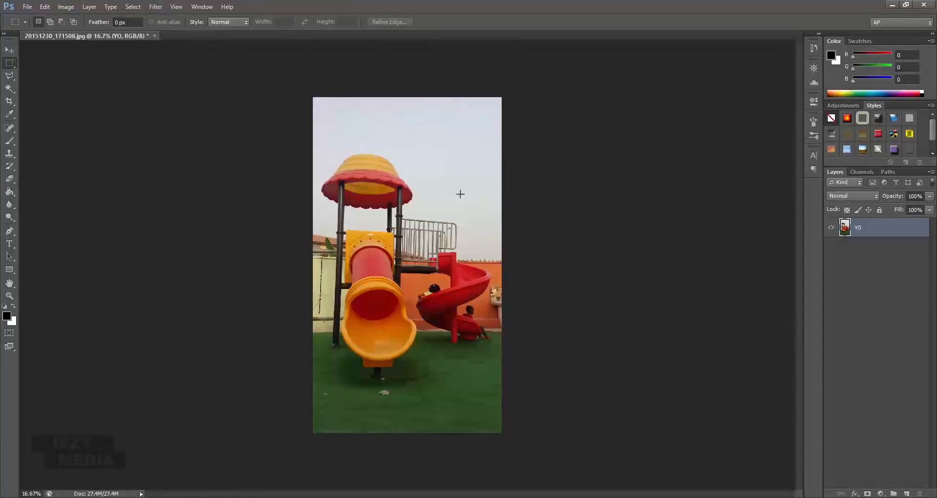
- Add a new layer beneath YO and fill it with white using the Paint Bucket tool
click(906, 493)
drag(894, 228, 898, 257)
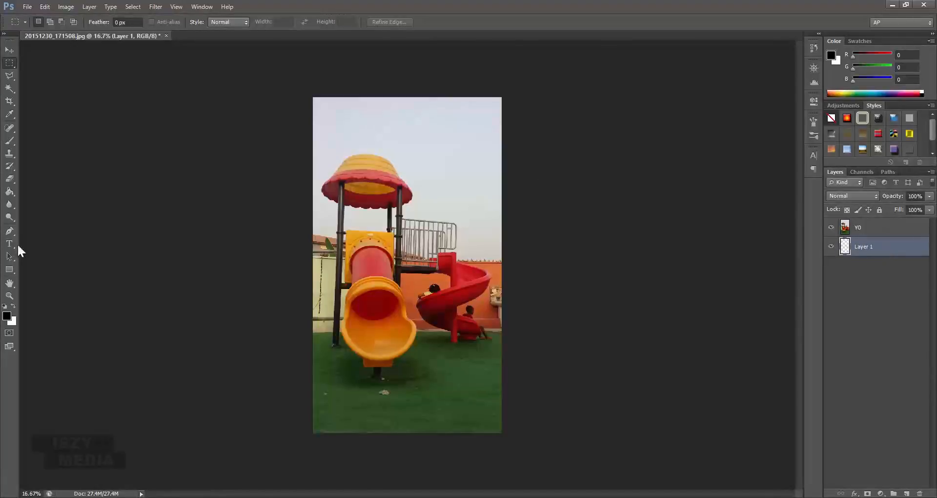
click(9, 192)
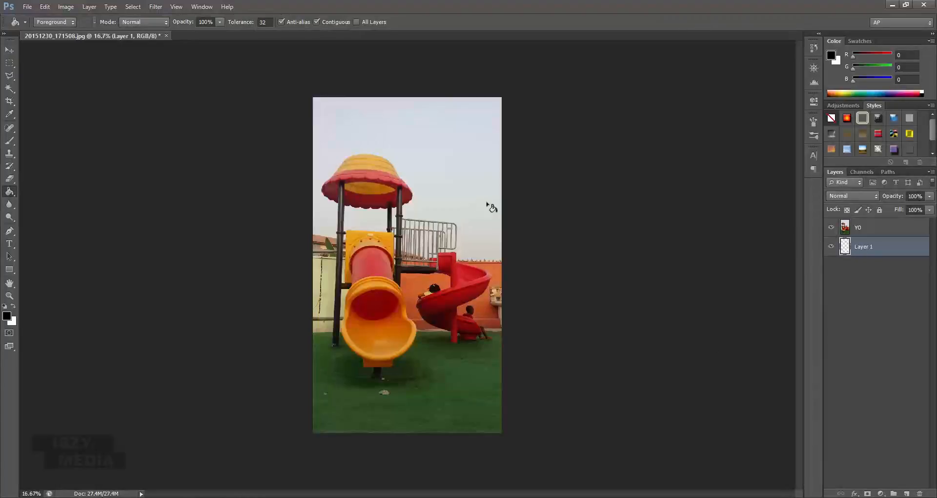
click(459, 205)
click(13, 306)
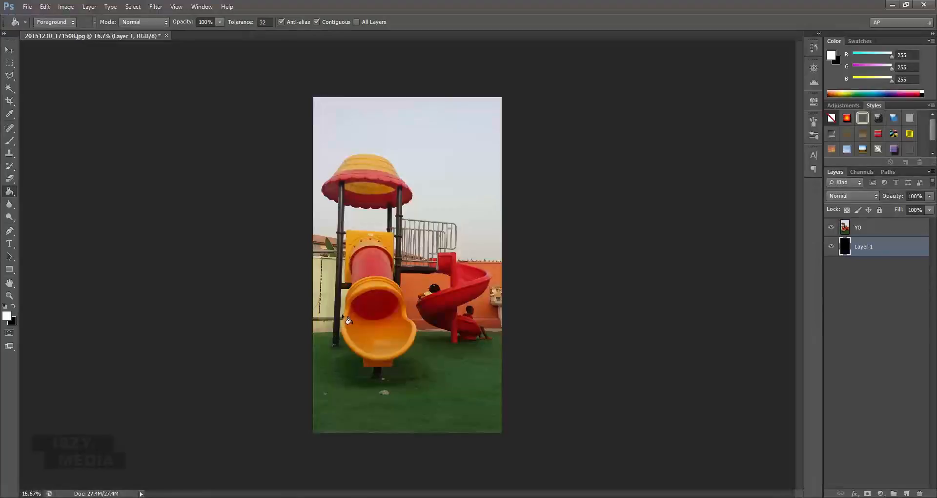
click(258, 208)
- Try cutting a full-width rectangular band out of the YO layer to expose the white layer beneath
click(9, 64)
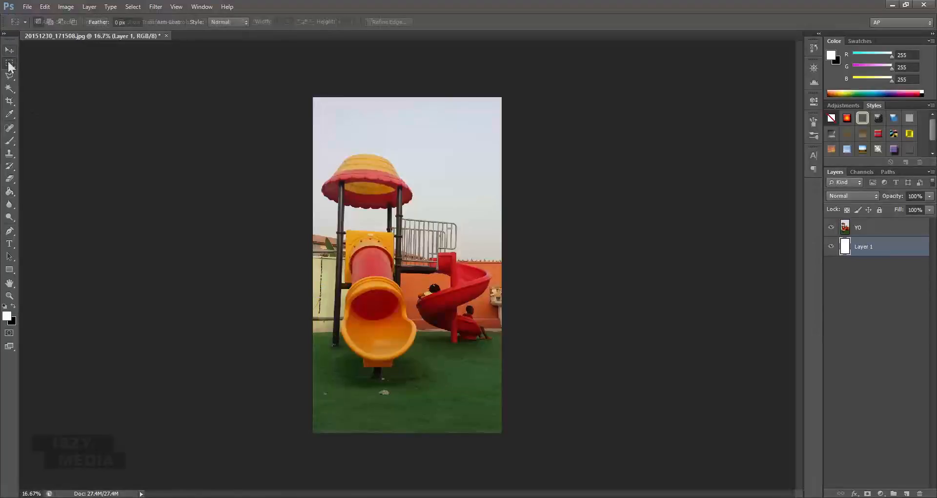
drag(288, 122, 500, 171)
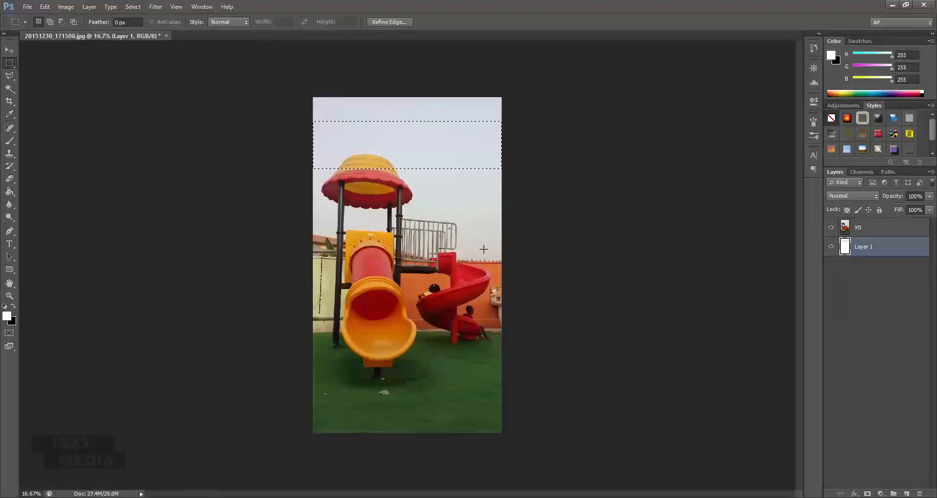
click(863, 227)
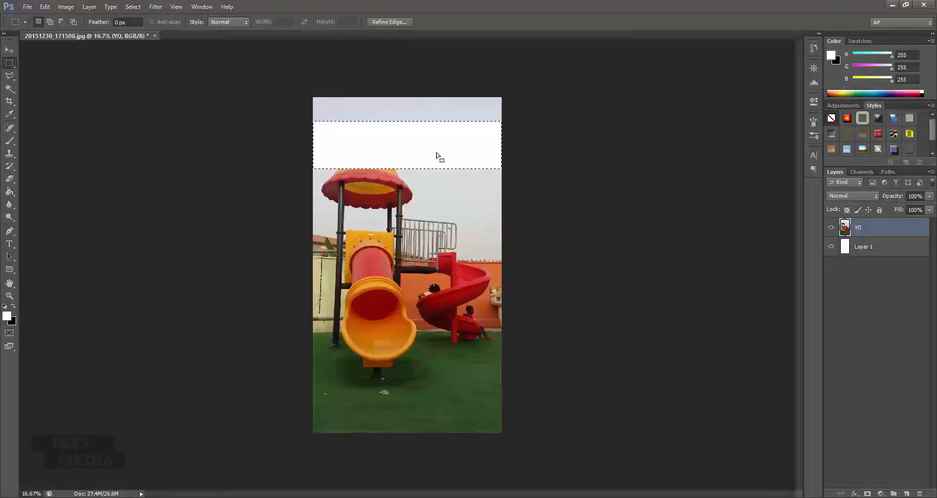
key(ctrl+z)
key(ctrl+d)
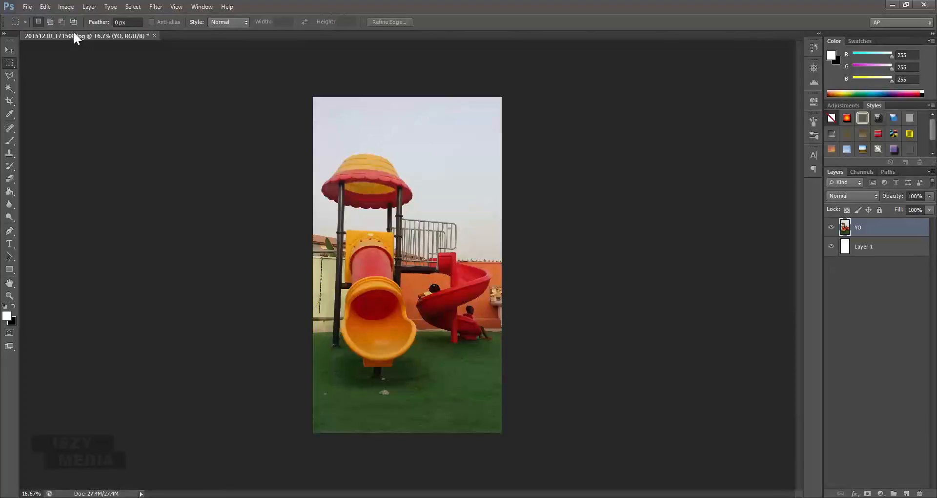
- Marquee-select a full-width band over the sky and roof top, and try the Elliptical Marquee variant before returning to Rectangular Marquee
drag(449, 158, 511, 158)
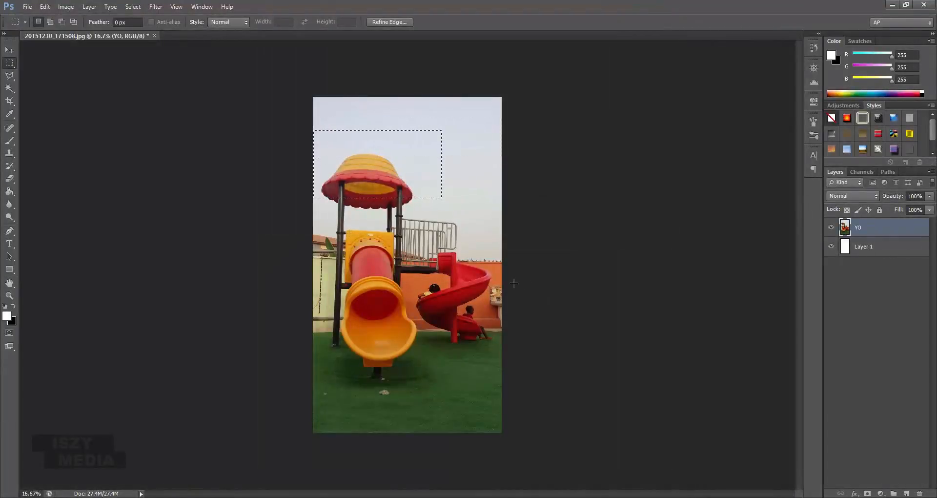
key(ctrl+d)
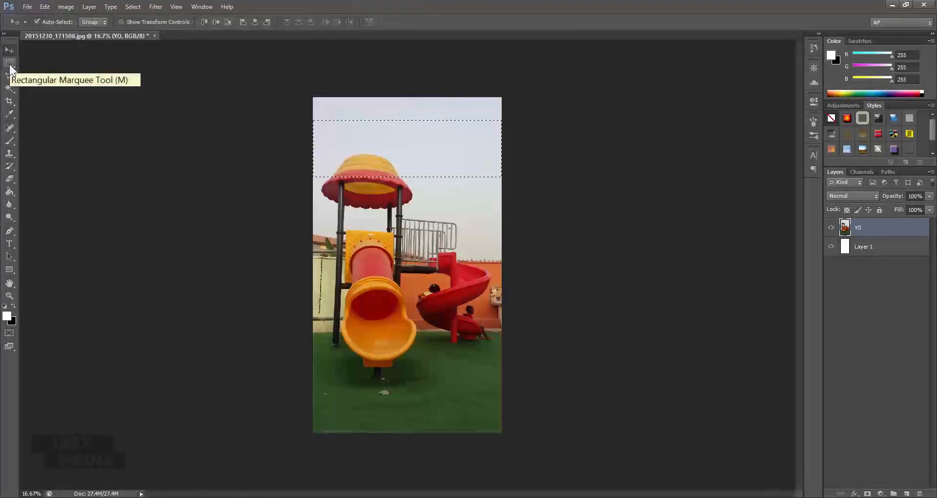
click(9, 64)
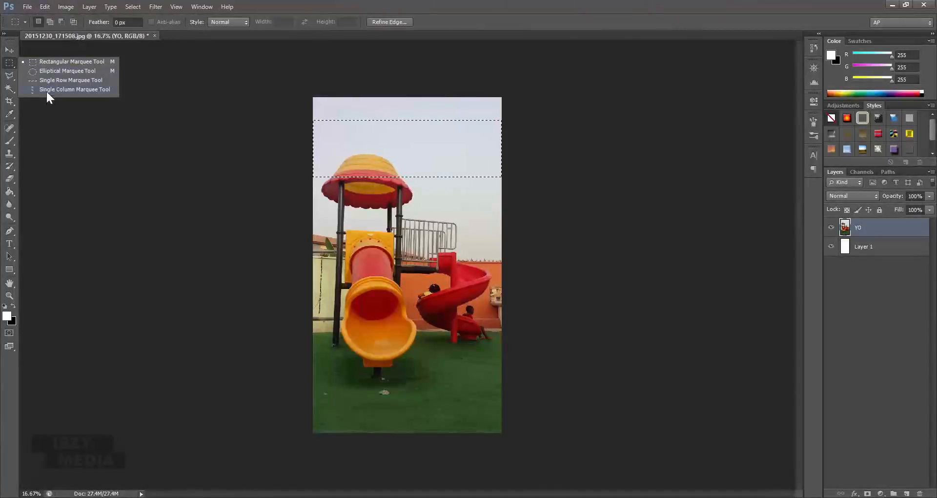
click(45, 70)
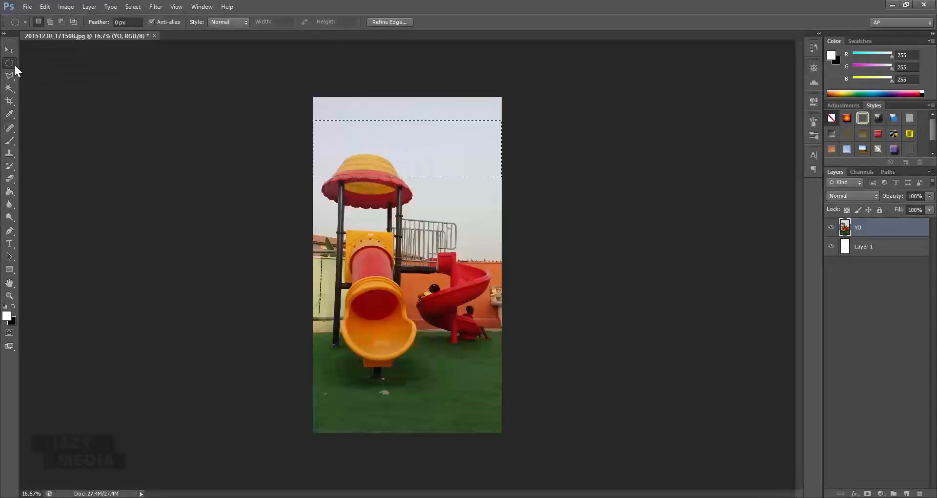
click(12, 63)
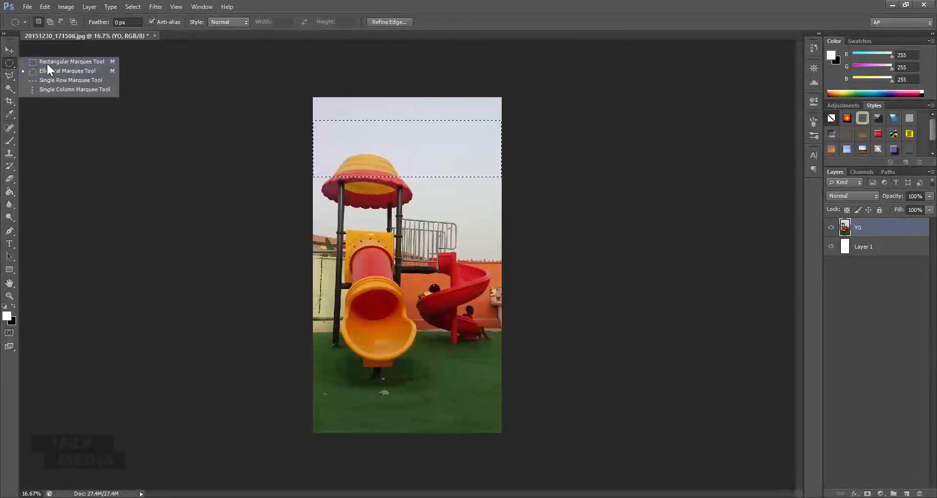
click(47, 64)
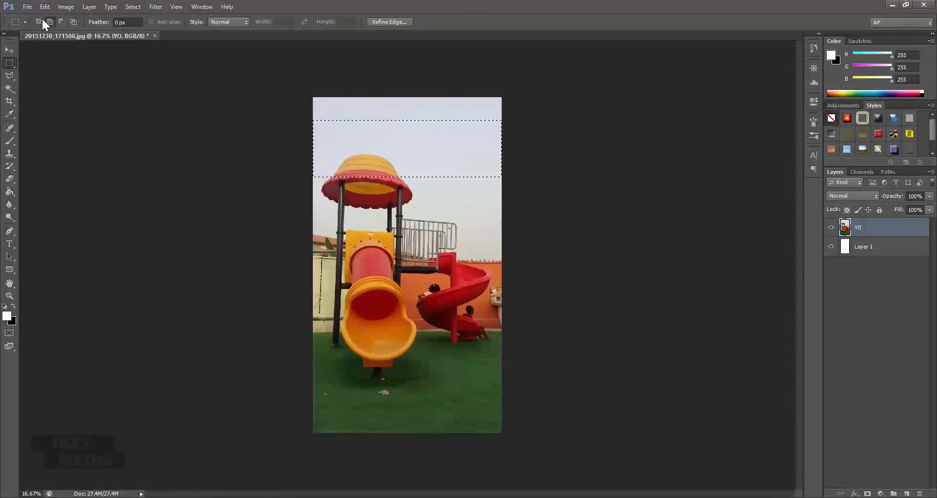
- Add two small rectangles hanging below the selected band, one at the roof's rear post and one in the sky beside it
click(51, 22)
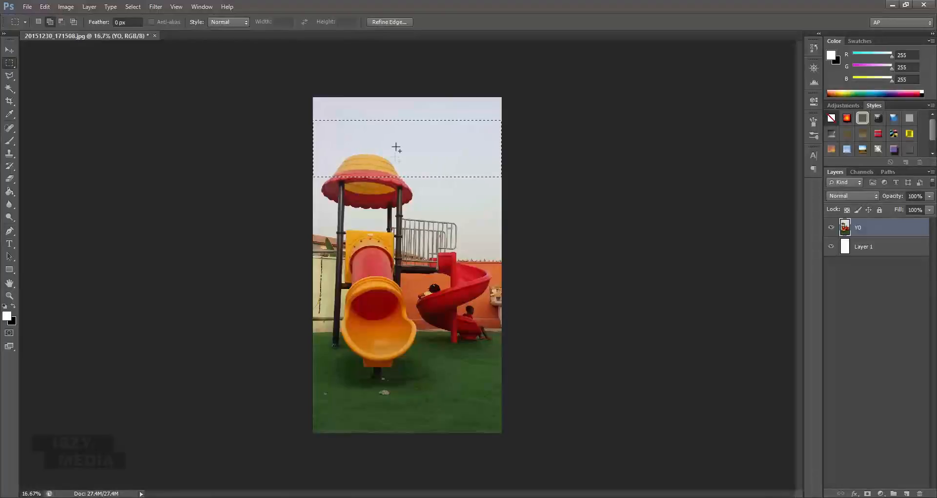
drag(411, 208, 406, 226)
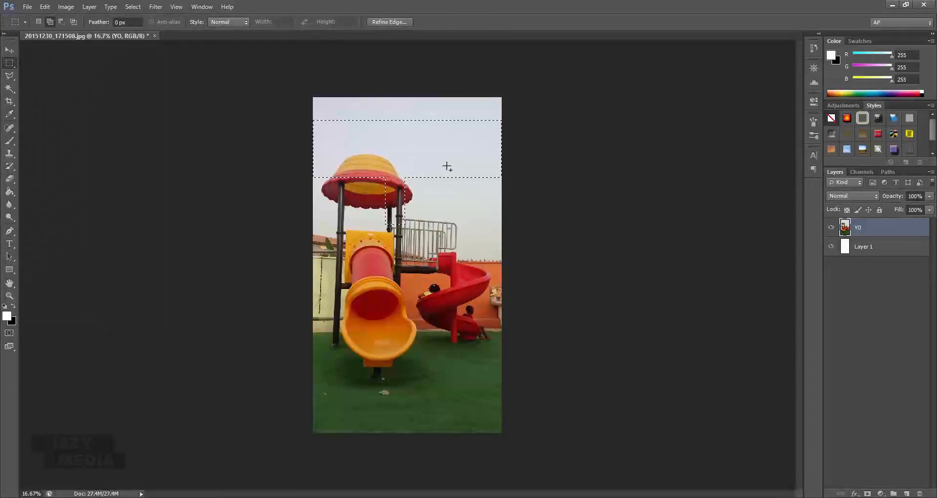
drag(463, 208, 491, 231)
- Subtract the band's upper-left area from the selection and intersect the remainder with a rectangle over the roof and sky
click(62, 21)
drag(299, 105, 318, 149)
drag(392, 164, 453, 151)
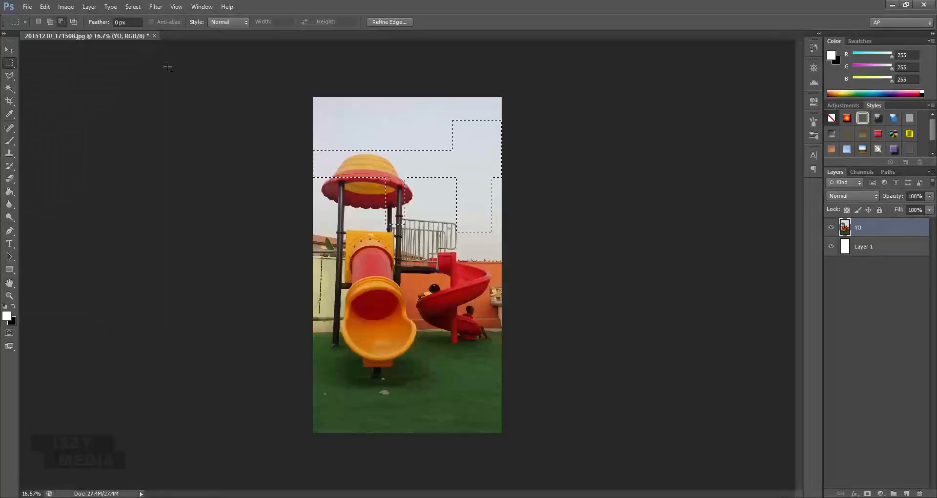
click(73, 21)
drag(330, 113, 475, 195)
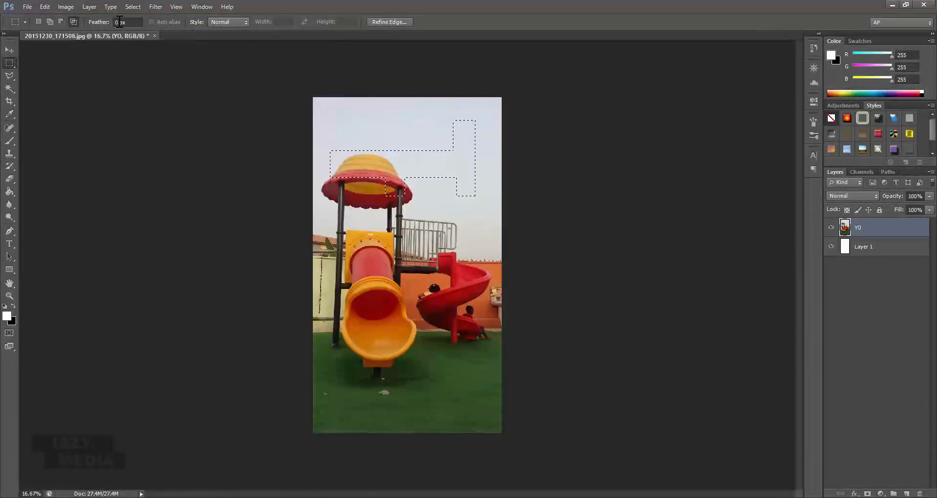
- Activate the Polygonal Lasso tool and clear the existing marquee selection over the roof and sky
click(9, 77)
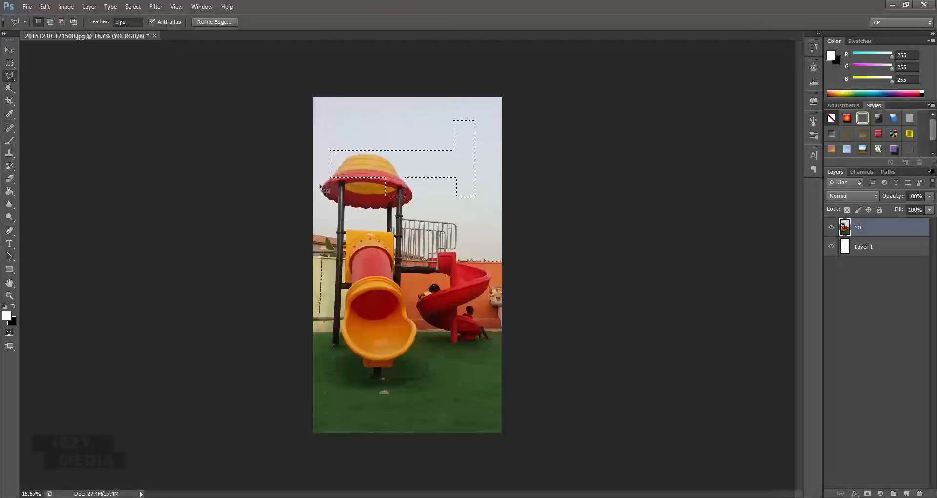
key(z)
click(363, 174)
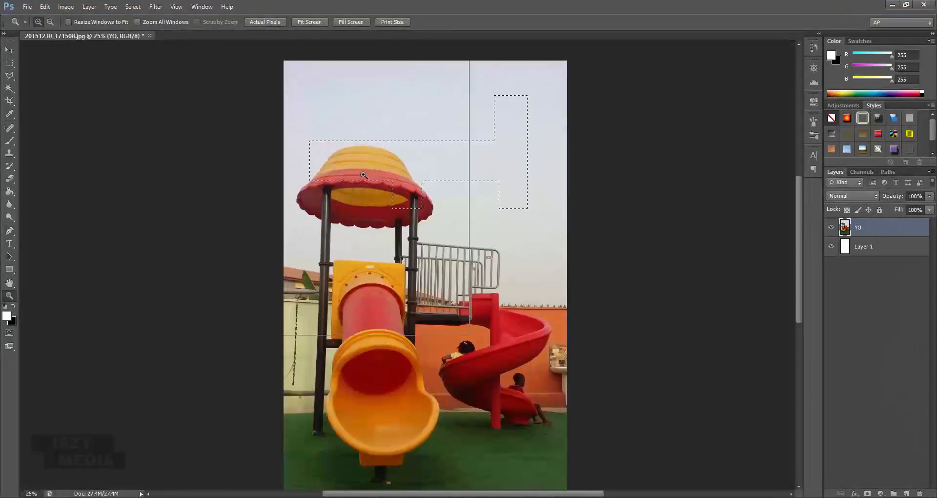
click(363, 174)
click(363, 174)
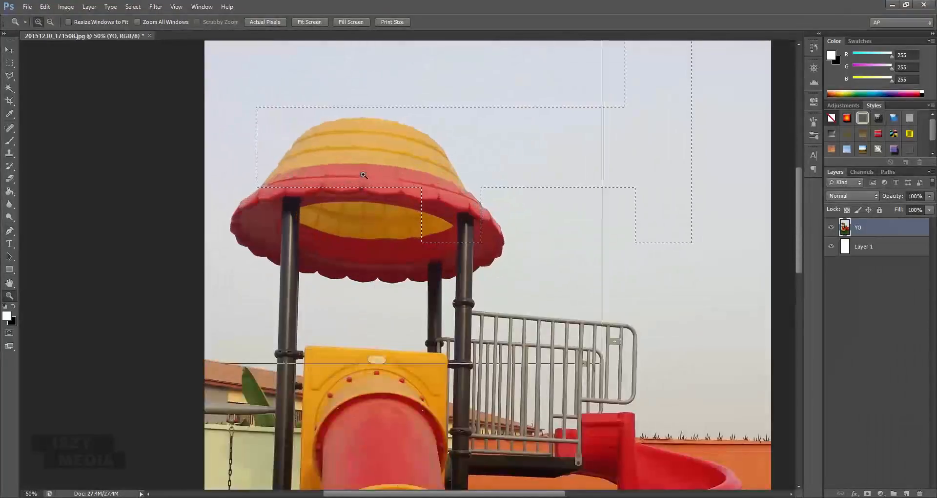
click(363, 175)
key(l)
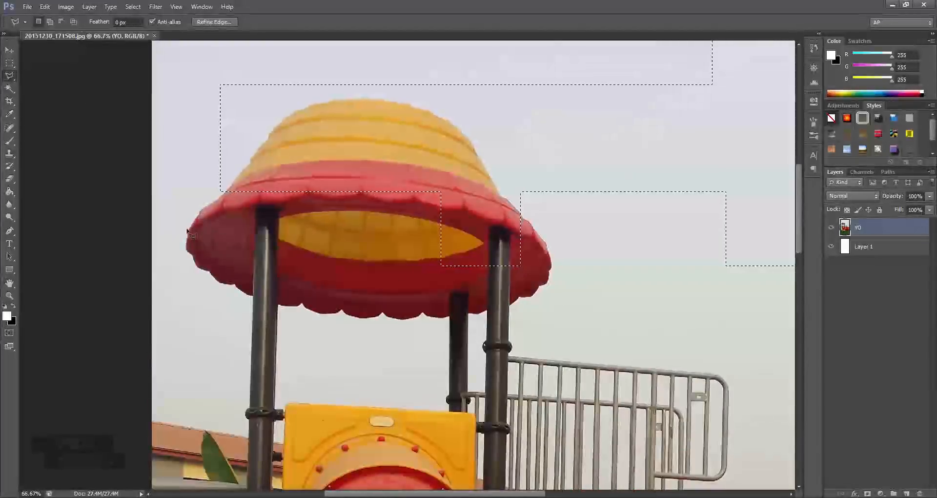
key(ctrl+d)
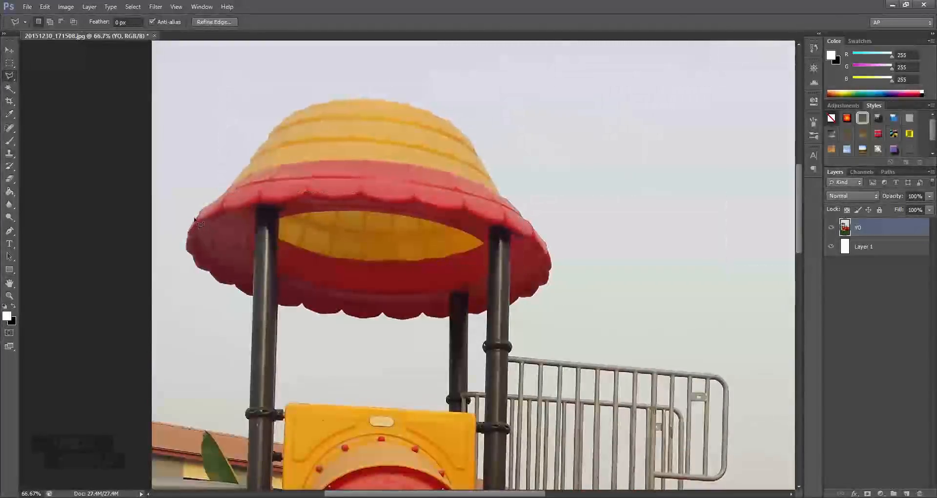
- Start a Polygonal Lasso outline at the red brim's left end and trace its upper edge across to the right side
click(191, 226)
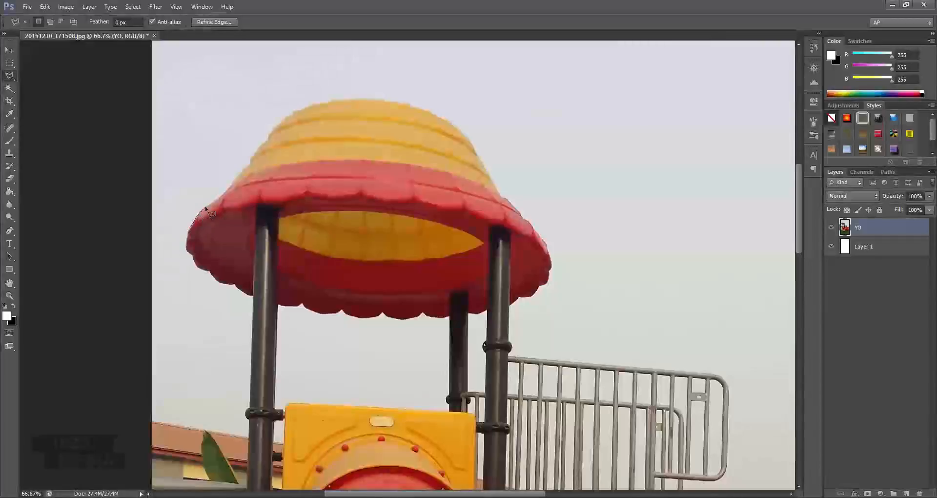
click(228, 190)
click(238, 182)
click(272, 167)
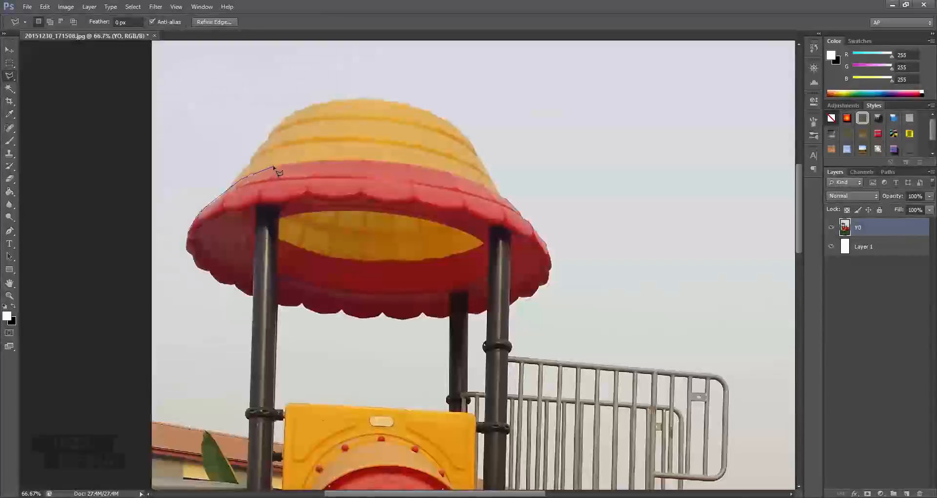
click(352, 159)
click(473, 181)
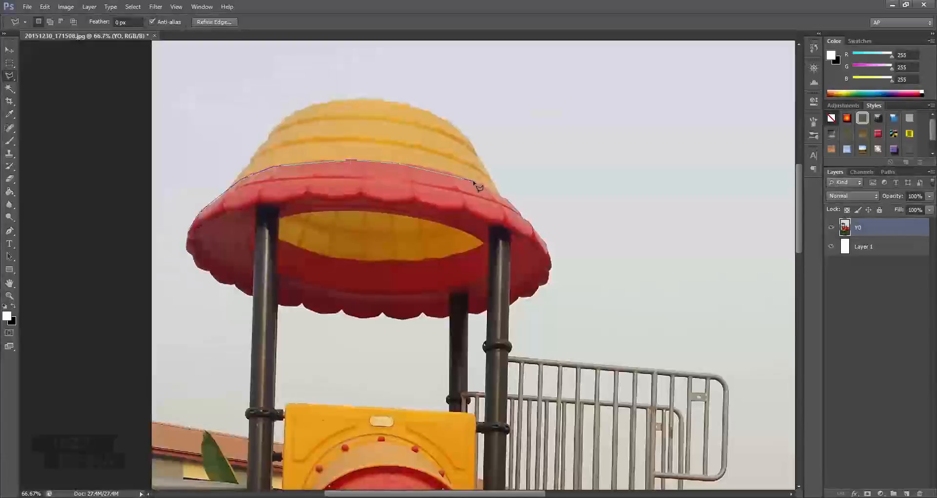
click(509, 204)
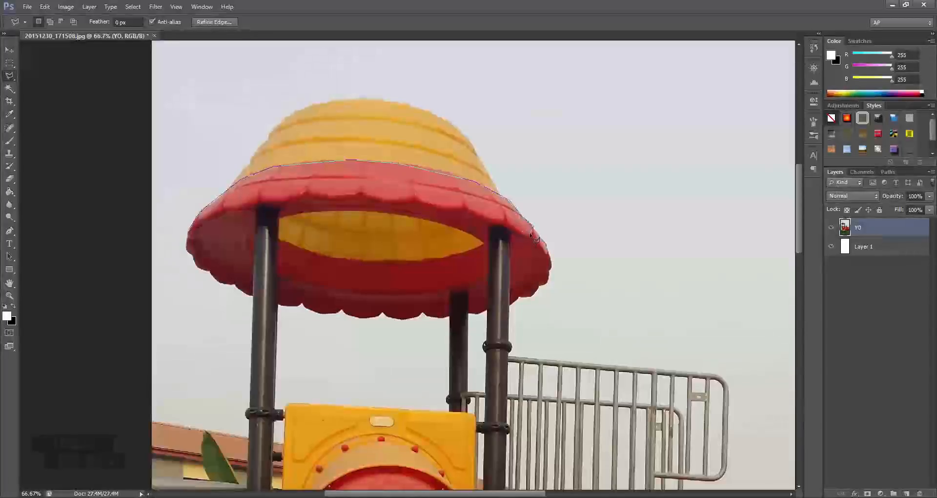
- Remove the last misplaced lasso points and retrace the brim's right outer edge more closely
scroll(536, 238, up, 4)
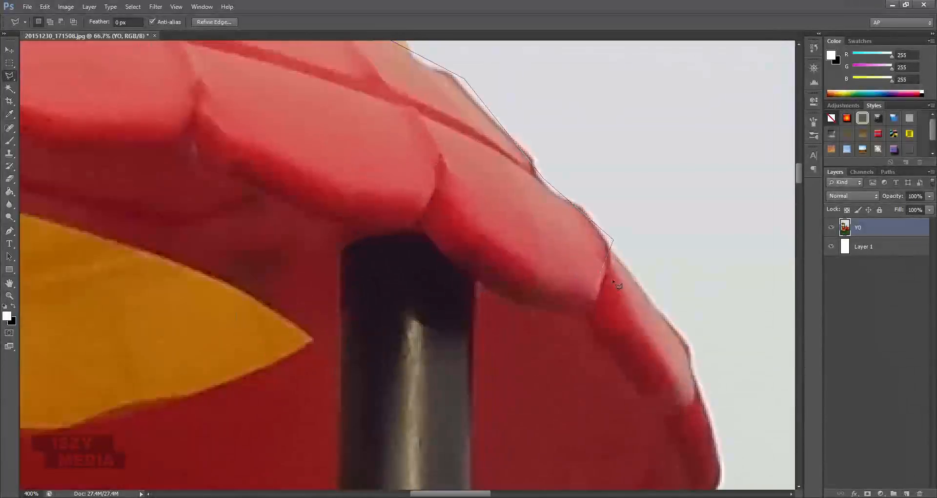
key(BackSpace)
key(BackSpace)
key(BackSpace)
key(BackSpace)
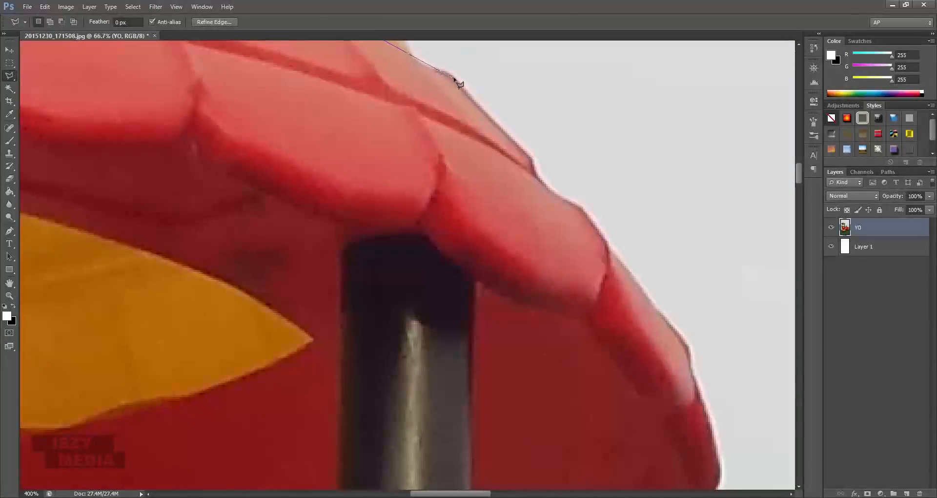
click(466, 88)
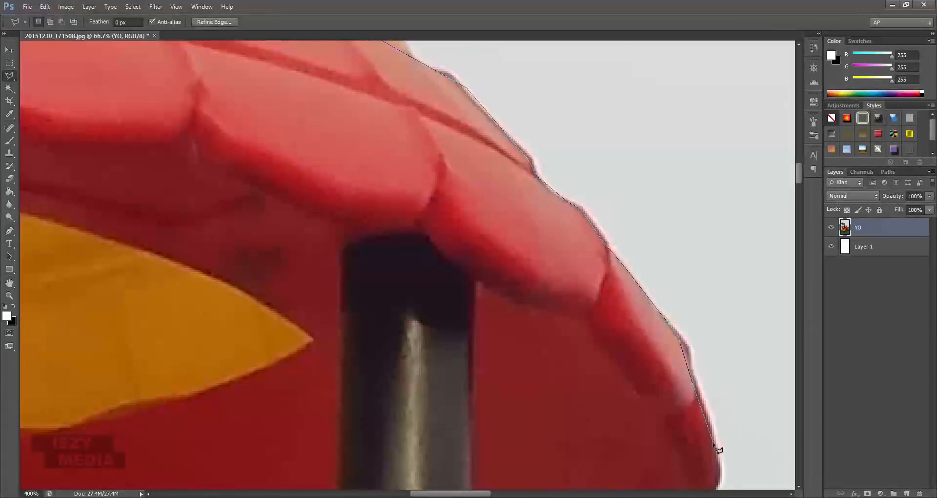
- Continue the lasso outline around the roof's lower-right scalloped edge until it meets the right front pole
scroll(718, 446, down, 5)
click(719, 133)
click(706, 162)
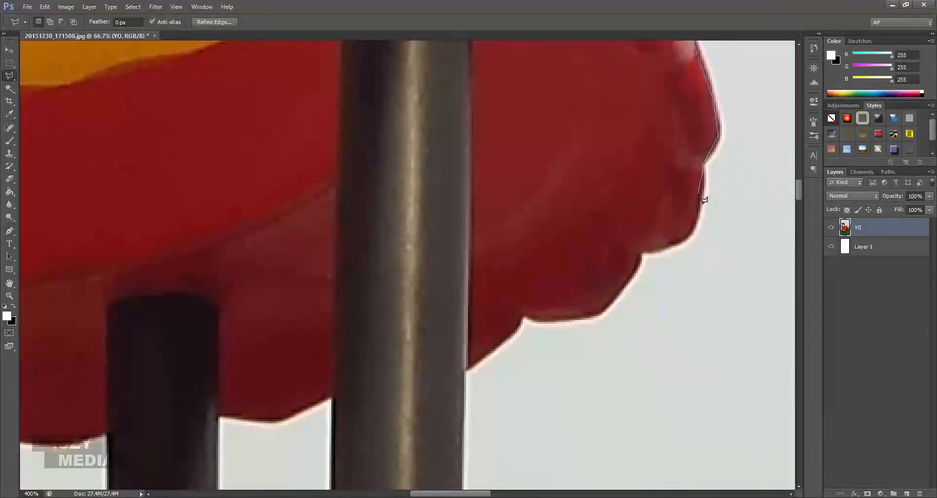
click(699, 217)
click(516, 329)
click(466, 370)
- Trace up the right front pole's outer edge, over its top, and along the brim's first underside scallops
scroll(476, 210, up, 5)
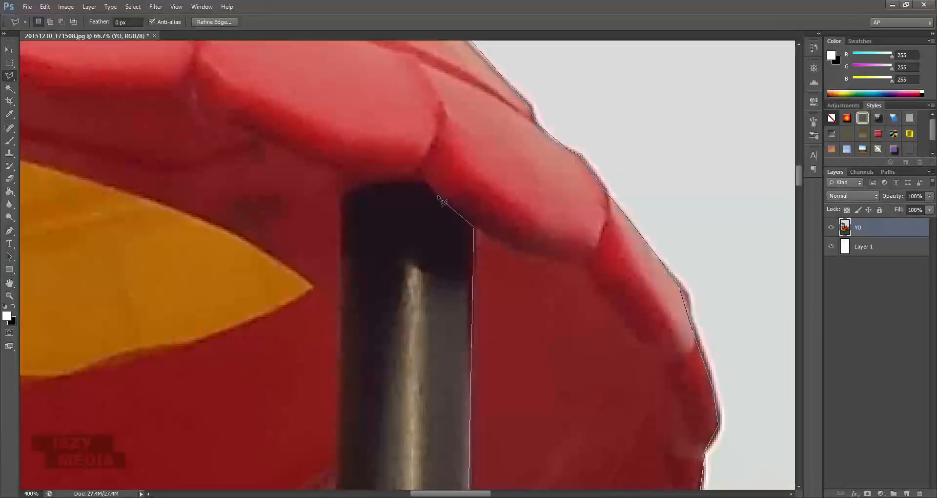
click(415, 174)
click(167, 90)
mouse_move(167, 90)
mouse_down()
mouse_move(275, 92)
mouse_move(368, 112)
mouse_up()
click(217, 105)
click(136, 85)
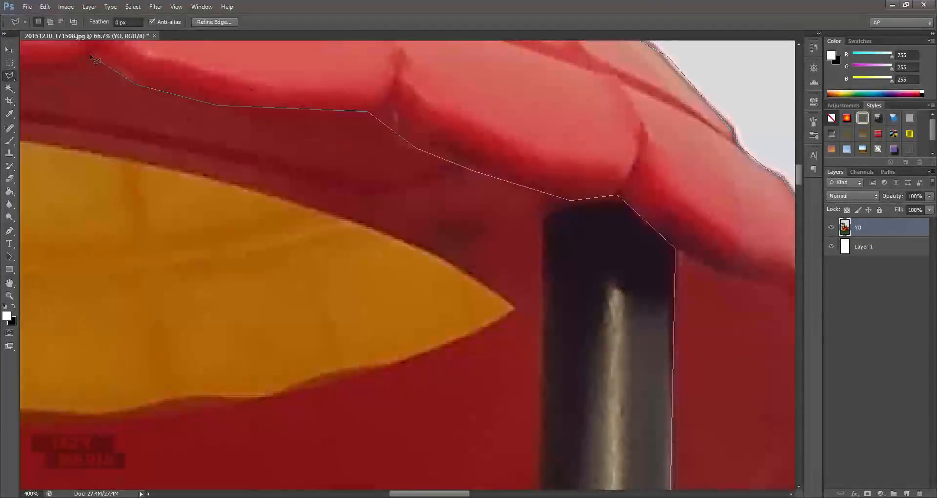
click(66, 66)
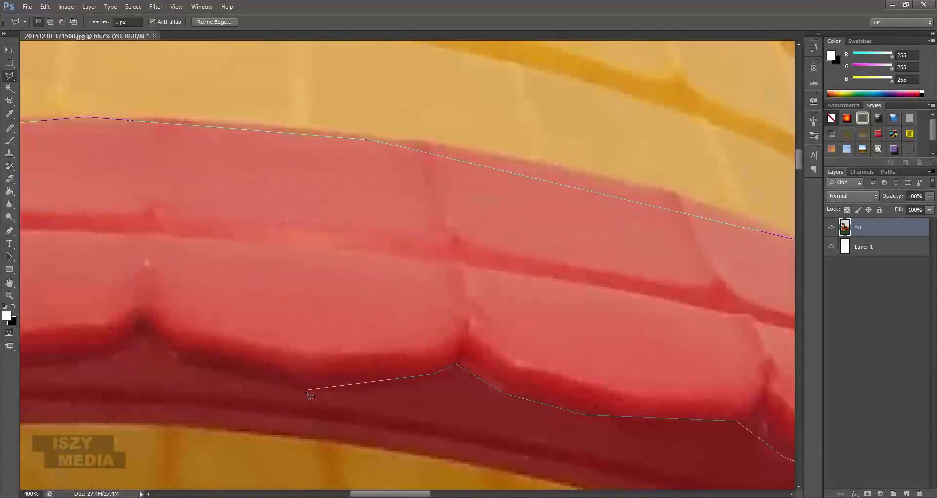
- Extend the lasso outline along the remaining underside scallops and over the top of the left front pole
click(305, 388)
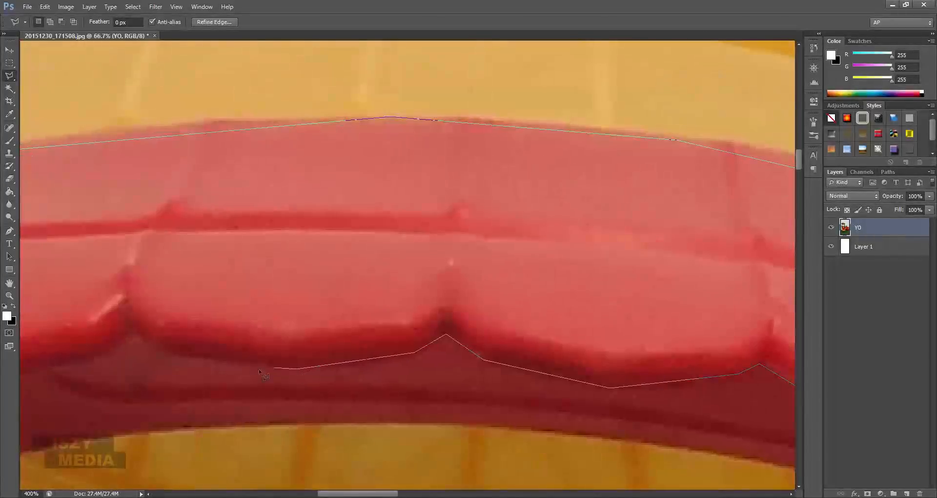
click(156, 350)
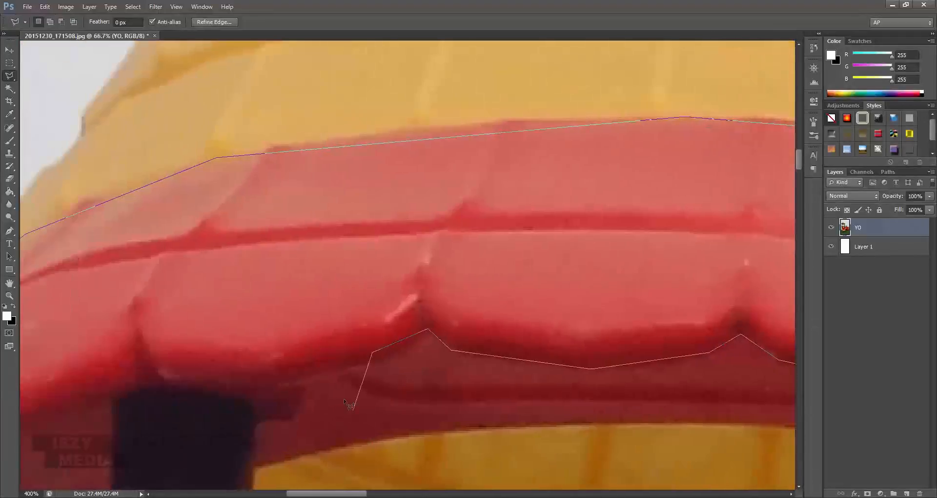
click(280, 383)
click(246, 393)
click(118, 390)
- Trace down the left pole's outer edge and around the lower-left scallops, closing the selection at its starting point
scroll(111, 452, down, 5)
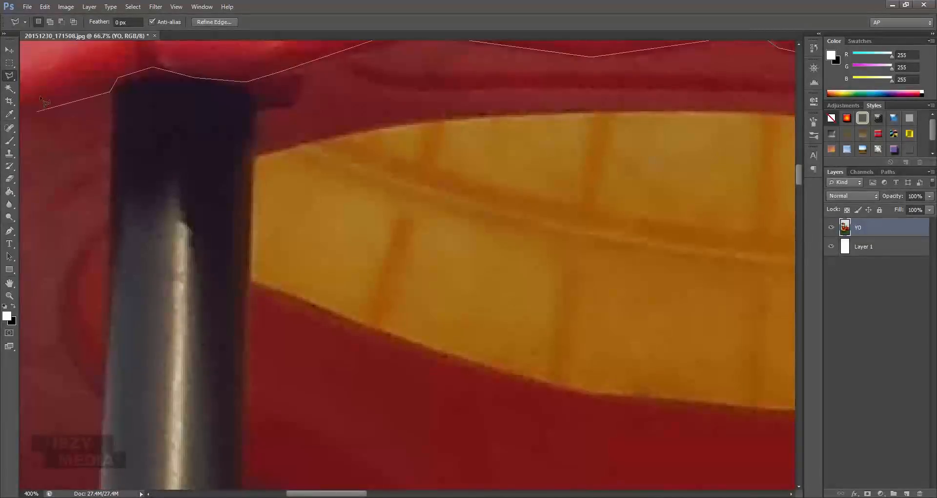
scroll(42, 111, left, 5)
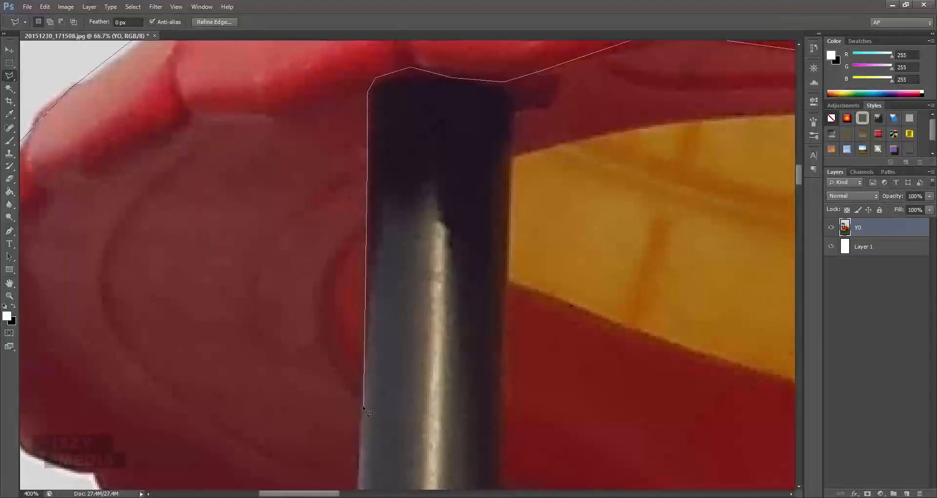
scroll(361, 341, down, 6)
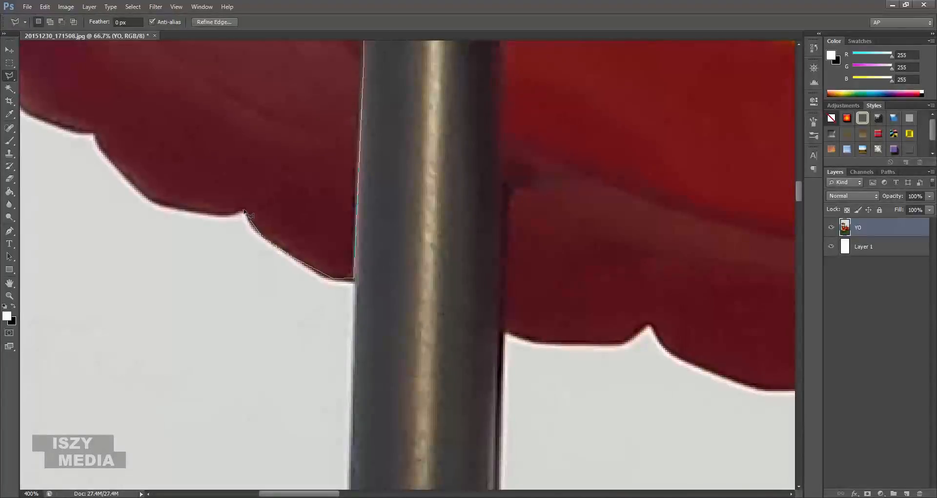
click(155, 204)
mouse_move(20, 95)
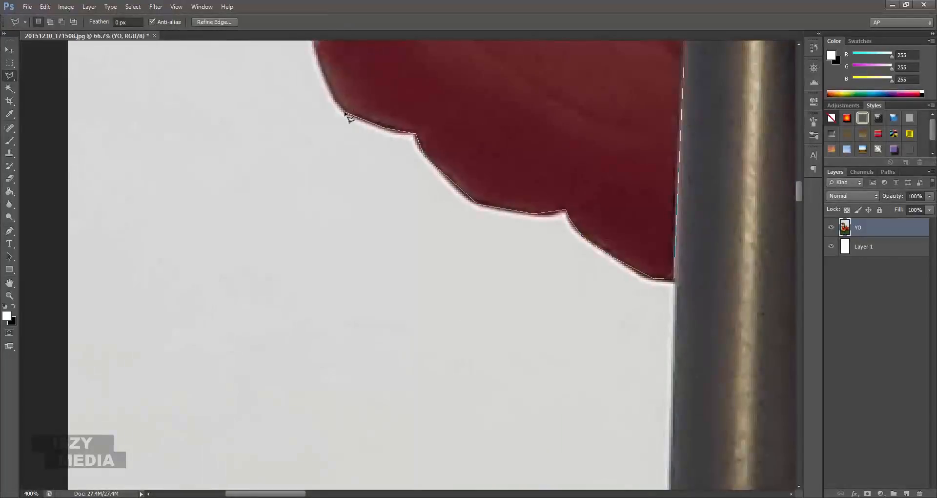
mouse_move(293, 4)
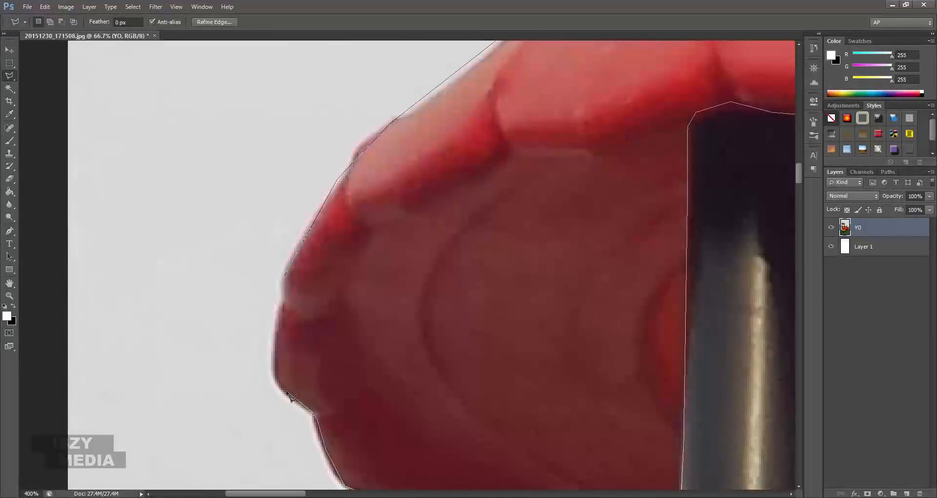
click(275, 377)
click(286, 276)
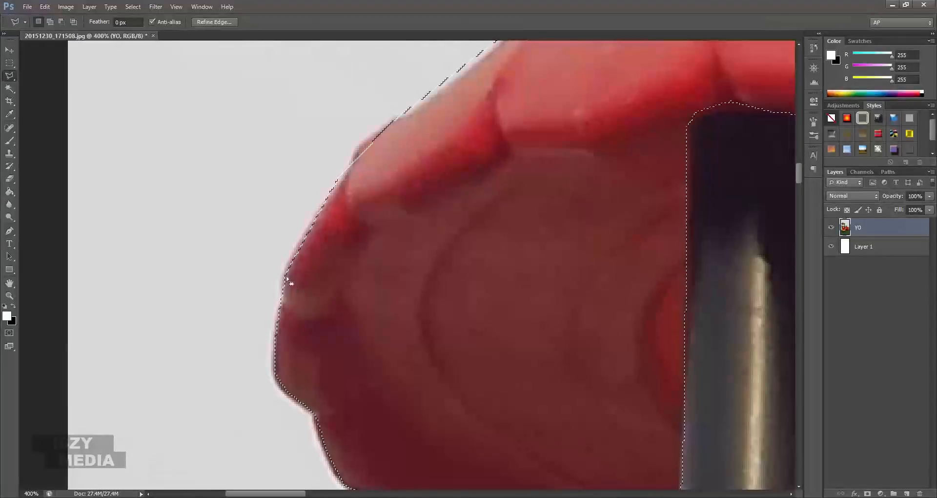
- Examine the finished brim selection against the whole roof at 50% zoom
key(ctrl+space)
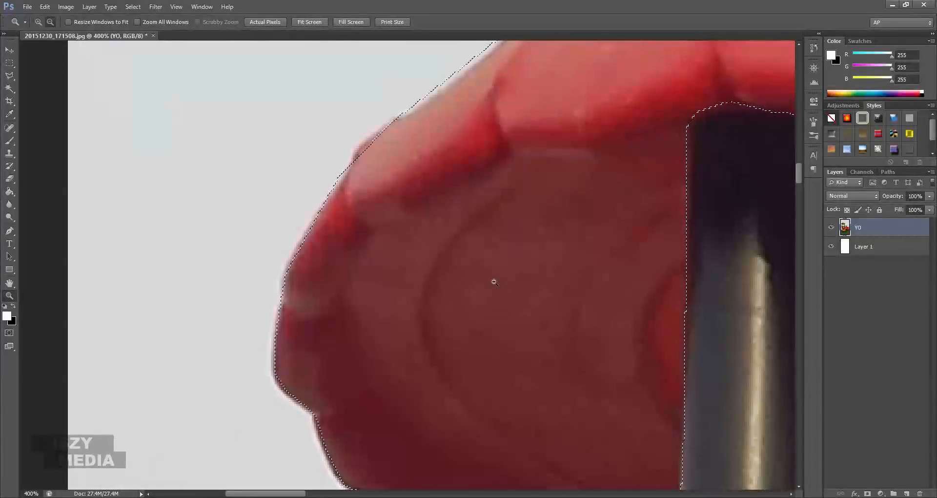
alt+click(494, 281)
alt+click(494, 282)
alt+click(653, 258)
alt+click(736, 198)
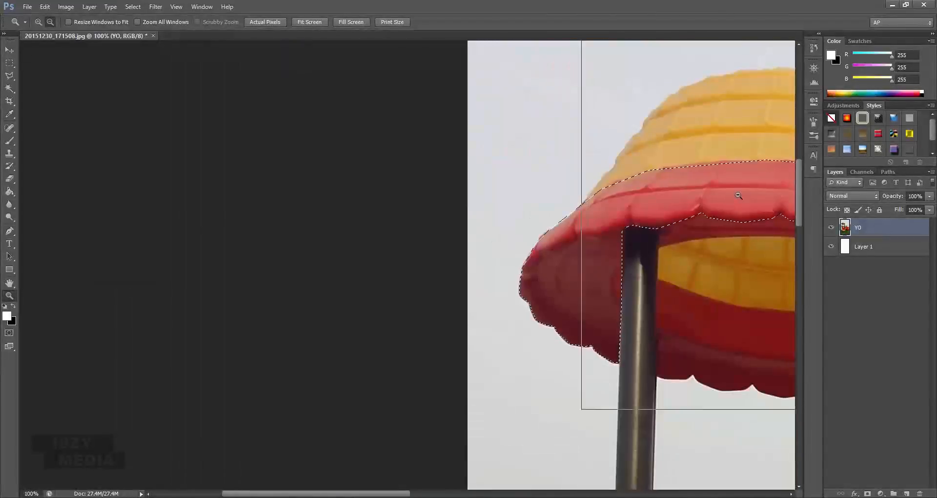
alt+click(752, 198)
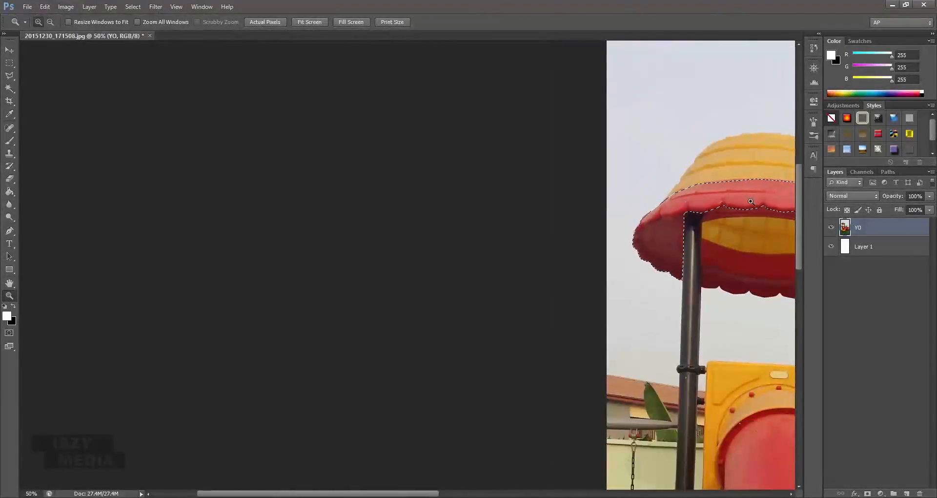
mouse_move(759, 225)
mouse_down()
mouse_move(297, 190)
mouse_move(312, 198)
mouse_up()
key(l)
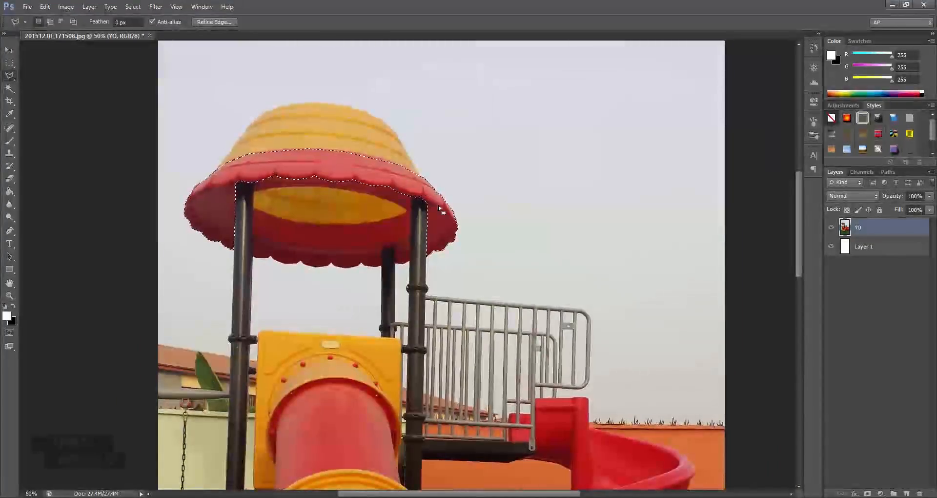
- Try a freehand Lasso selection over the roof's right half and the adjoining sky, and undo it
click(8, 74)
click(9, 64)
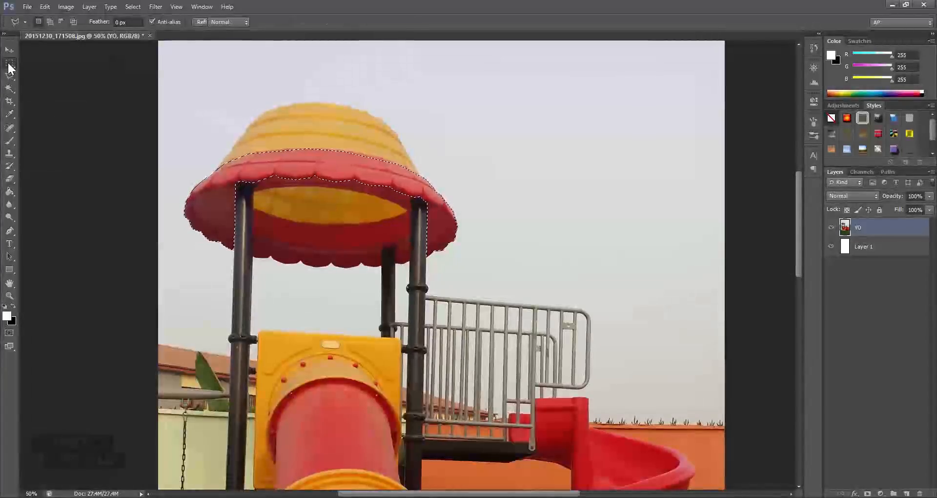
click(9, 75)
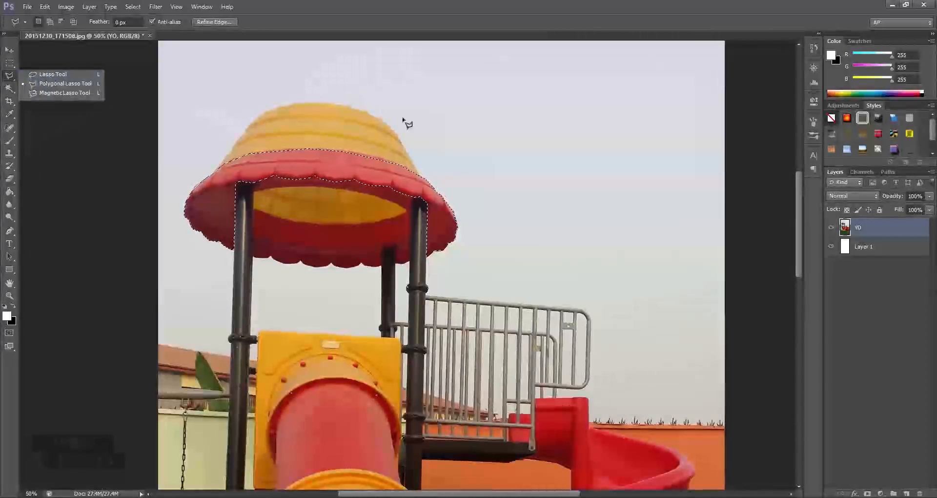
click(52, 74)
drag(305, 105, 361, 169)
drag(317, 106, 276, 173)
mouse_move(361, 118)
mouse_down()
mouse_move(449, 141)
mouse_move(388, 95)
mouse_up()
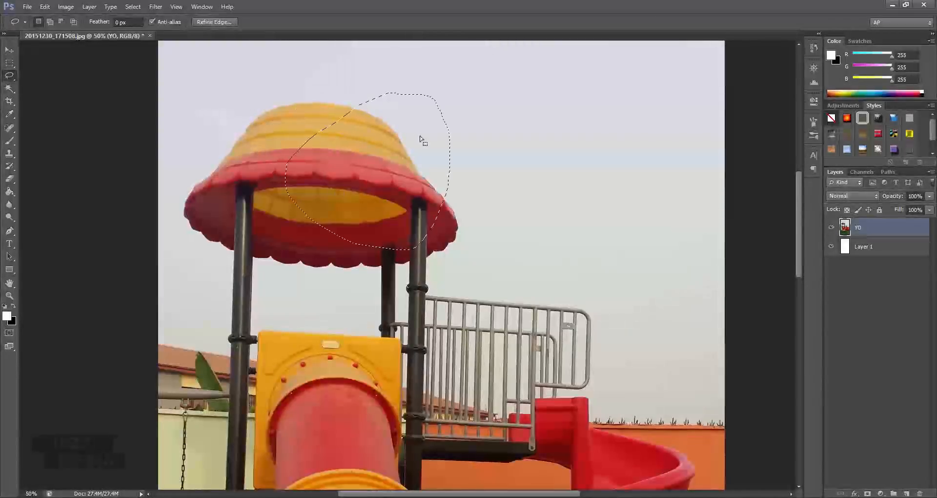
key(ctrl+z)
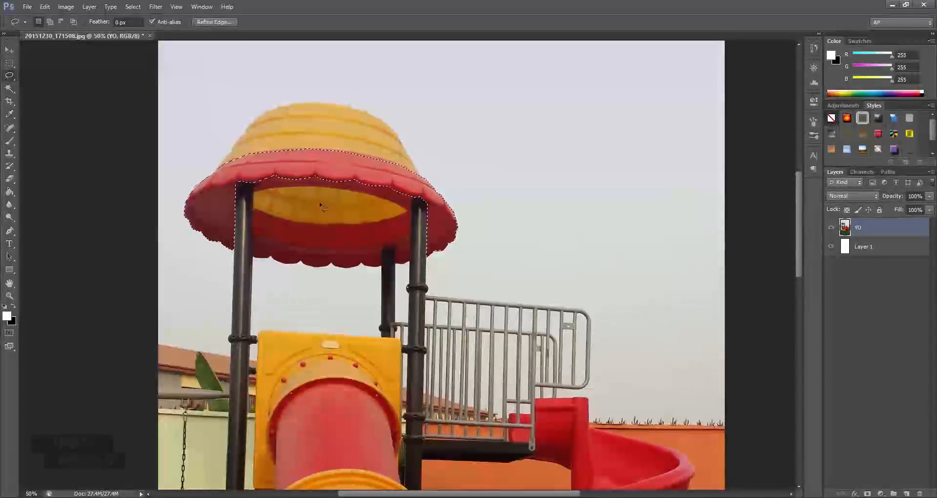
- Trace up the yellow roof's left edge with the Magnetic Lasso, starting just above the red brim, and remove the stray anchor points
click(9, 76)
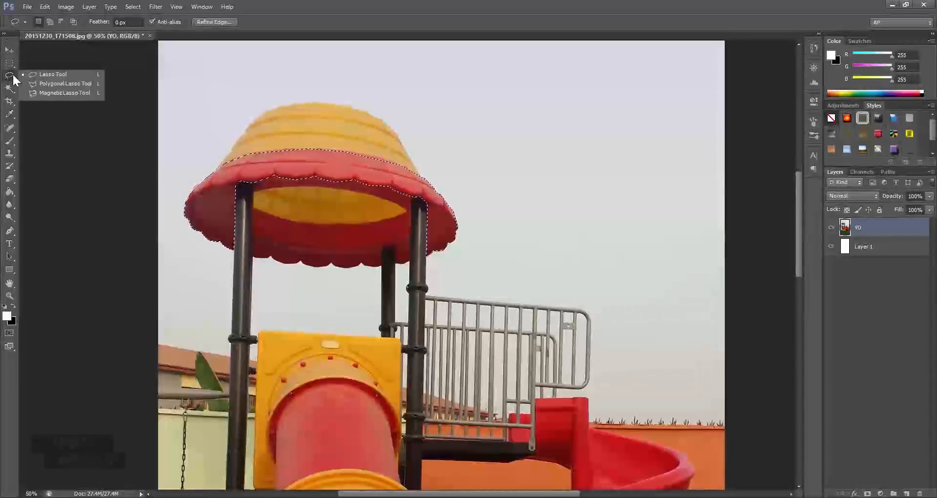
click(57, 93)
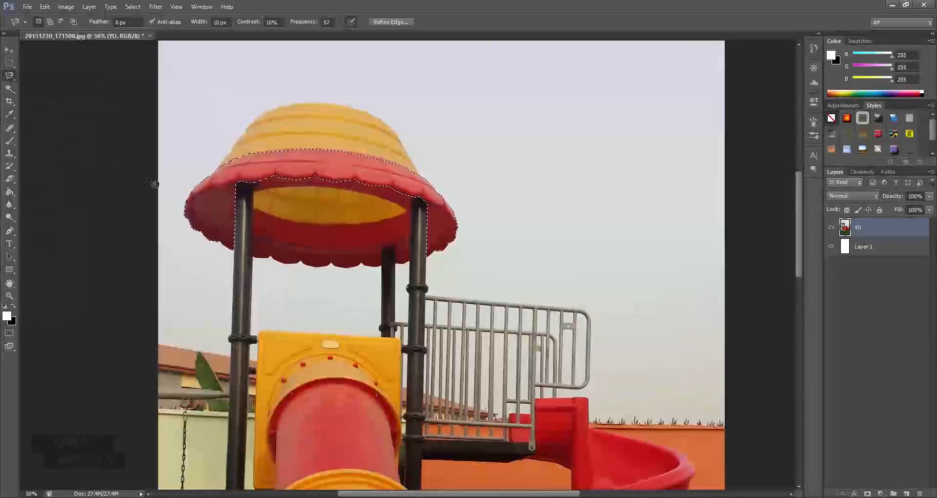
key(z)
click(234, 145)
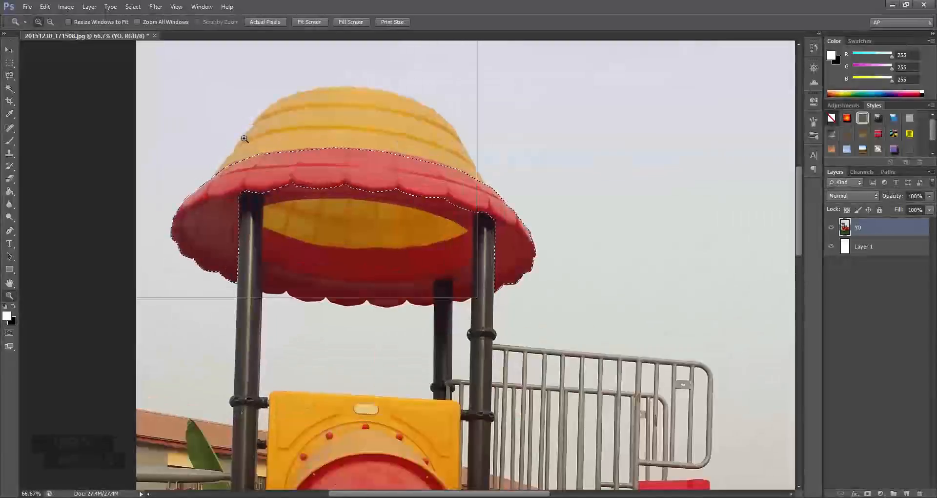
click(234, 144)
click(245, 139)
click(245, 138)
key(l)
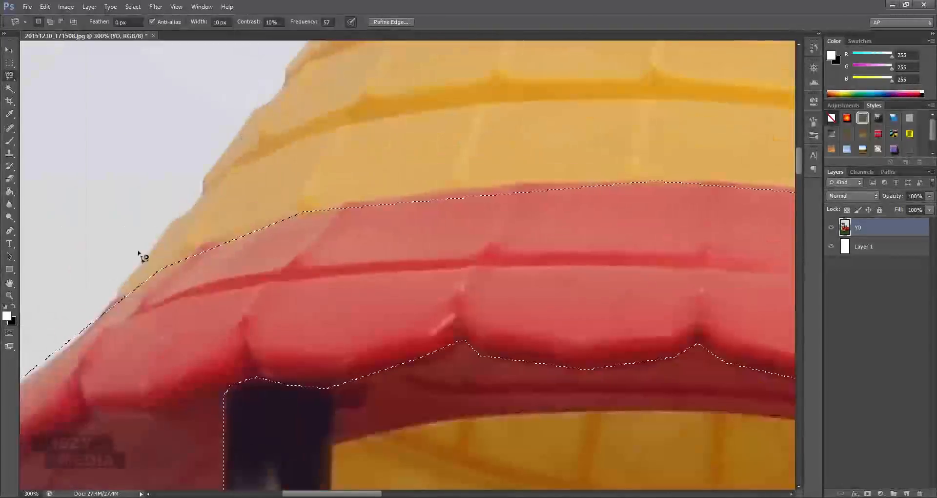
click(117, 291)
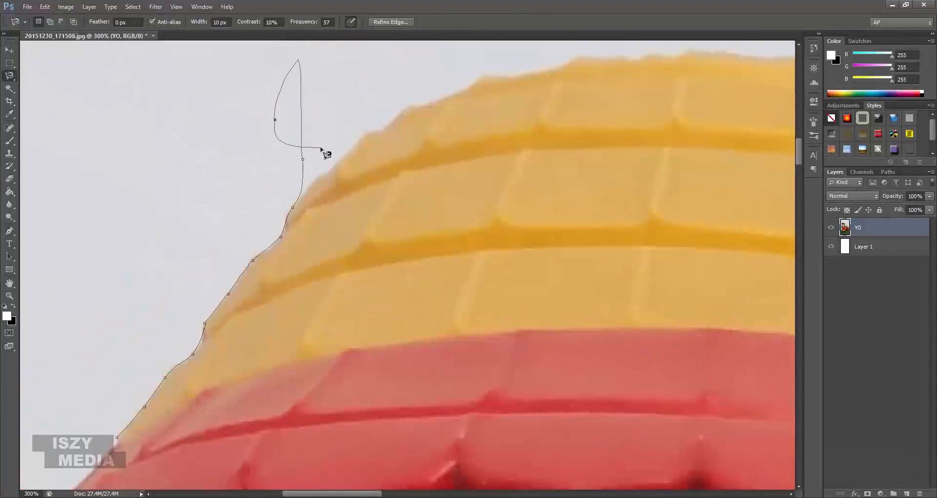
key(BackSpace)
key(BackSpace)
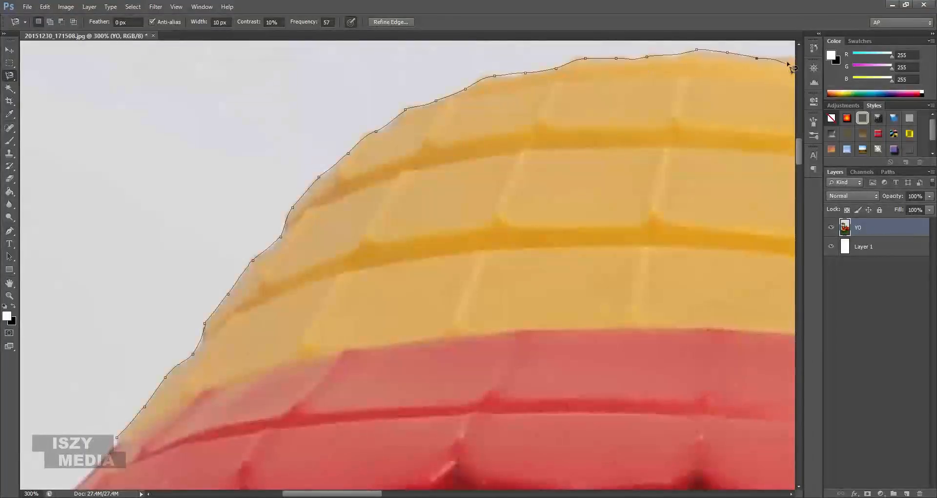
- Continue the magnetic outline over the roof's crown and remove the stray anchor points that strayed into the sky
key(BackSpace)
key(BackSpace)
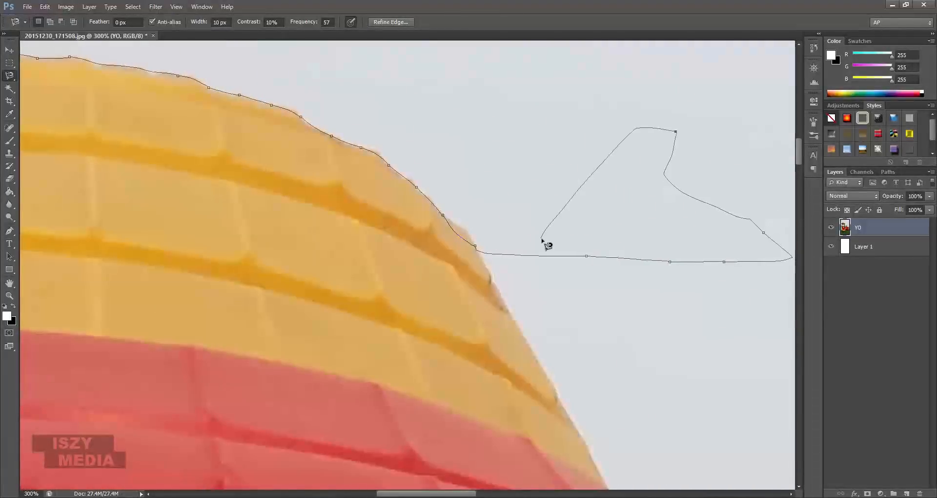
key(Delete)
key(Delete)
key(Delete)
key(Delete)
key(Delete)
key(Delete)
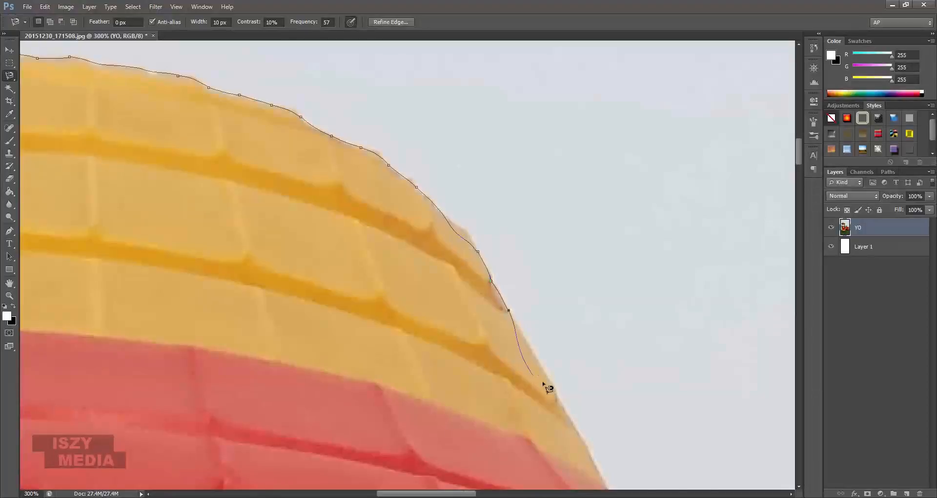
- Extend the magnetic outline down the roof's right edge to the red brim, removing the misplaced anchor points
key(BackSpace)
key(BackSpace)
key(BackSpace)
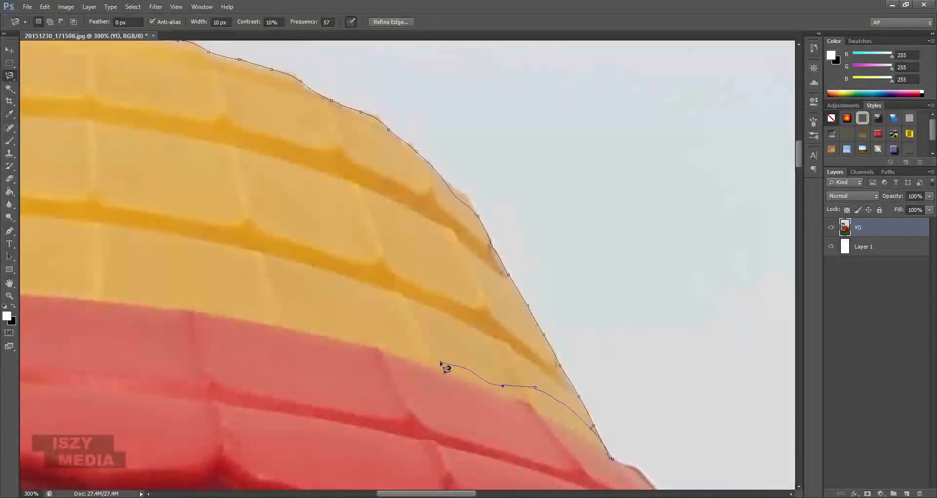
key(BackSpace)
key(BackSpace)
key(BackSpace)
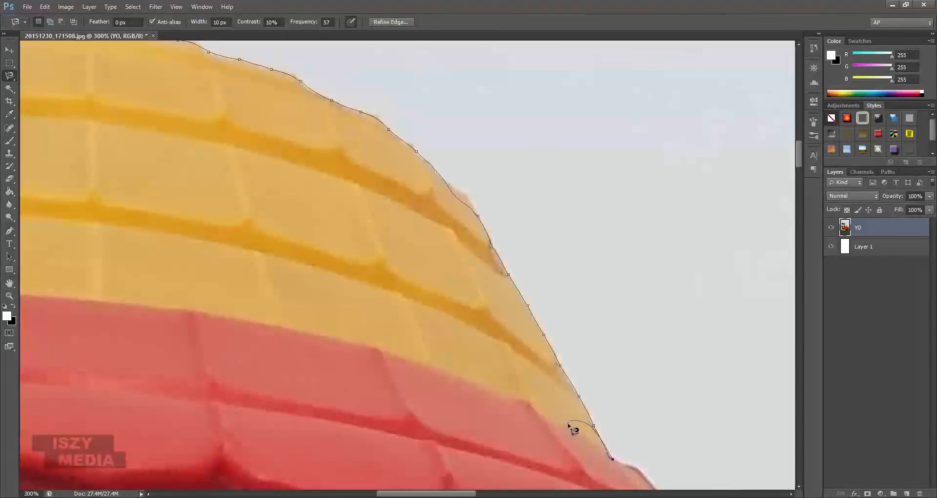
- Close the magnetic outline into a selection, and undo it to restore the earlier brim selection
key(Return)
key(z)
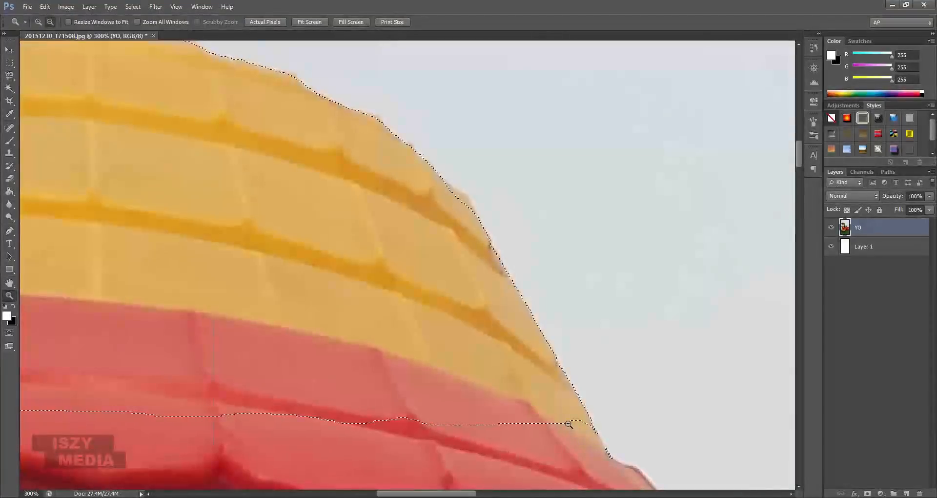
alt+click(569, 424)
drag(488, 388, 453, 162)
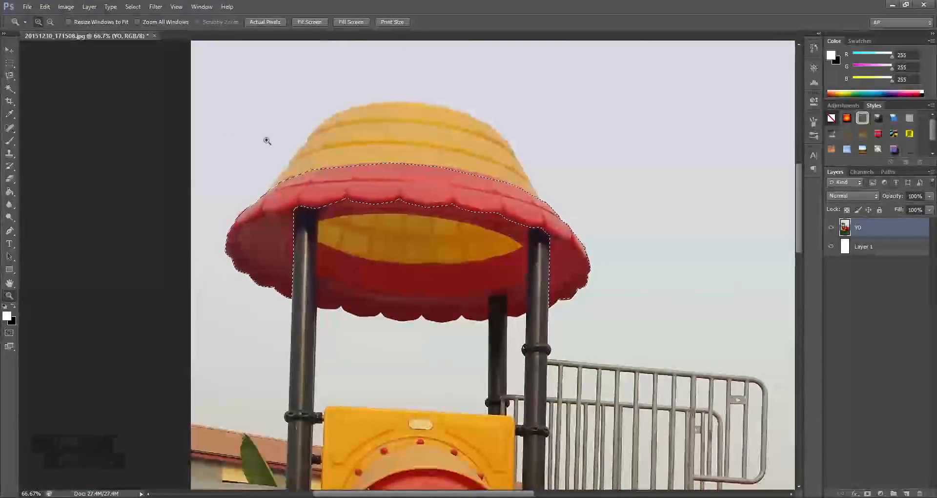
- Invert the brim selection and delete everything outside the red brim on the YO layer
click(10, 48)
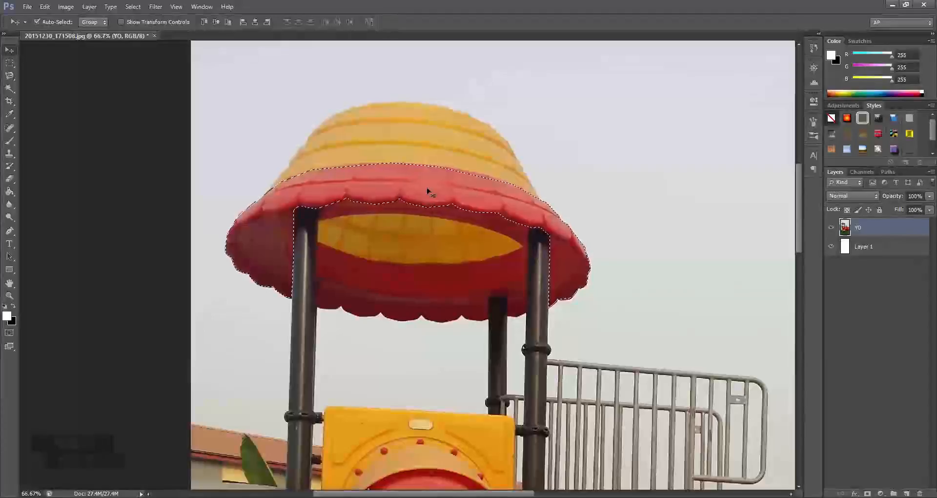
key(ctrl+minus)
key(ctrl+minus)
key(ctrl+minus)
click(133, 6)
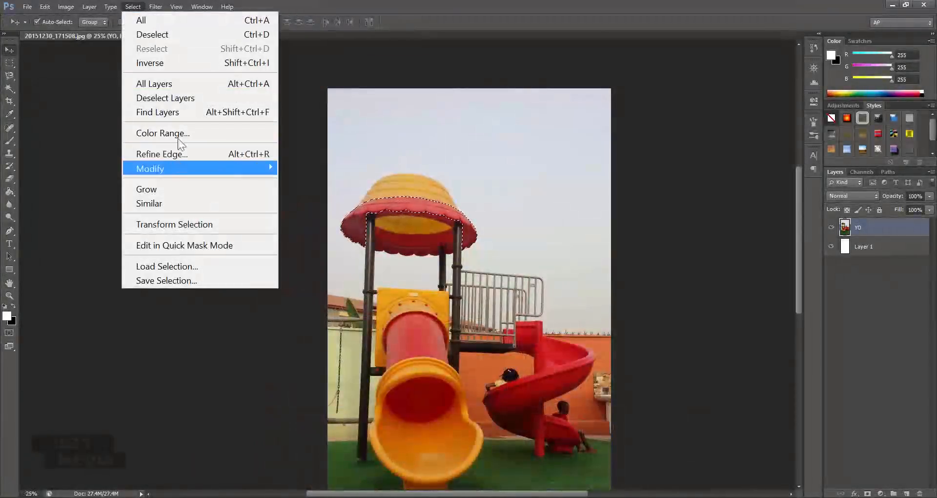
click(188, 66)
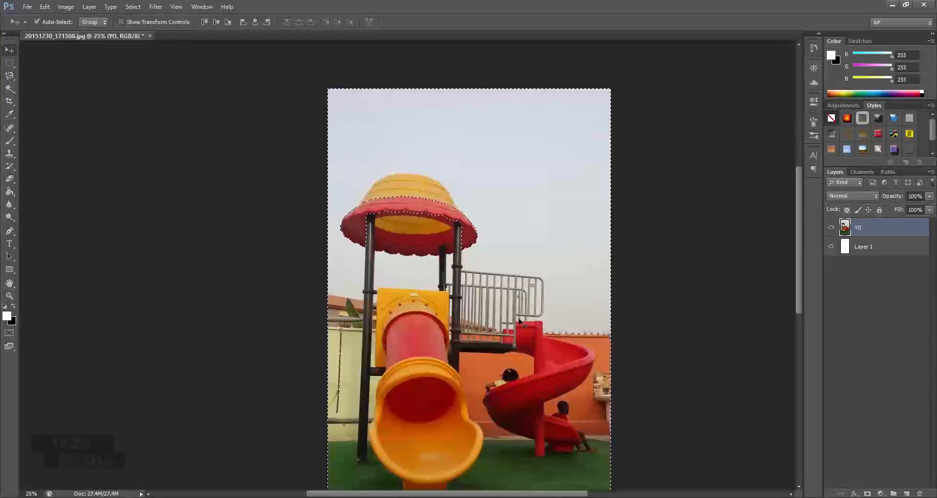
key(Delete)
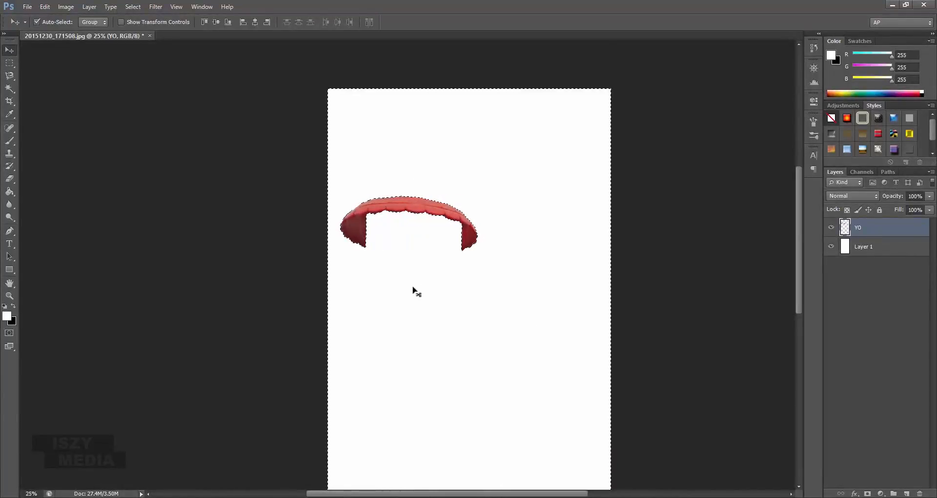
- Undo the deletion and invert the selection back to the red brim
key(ctrl+z)
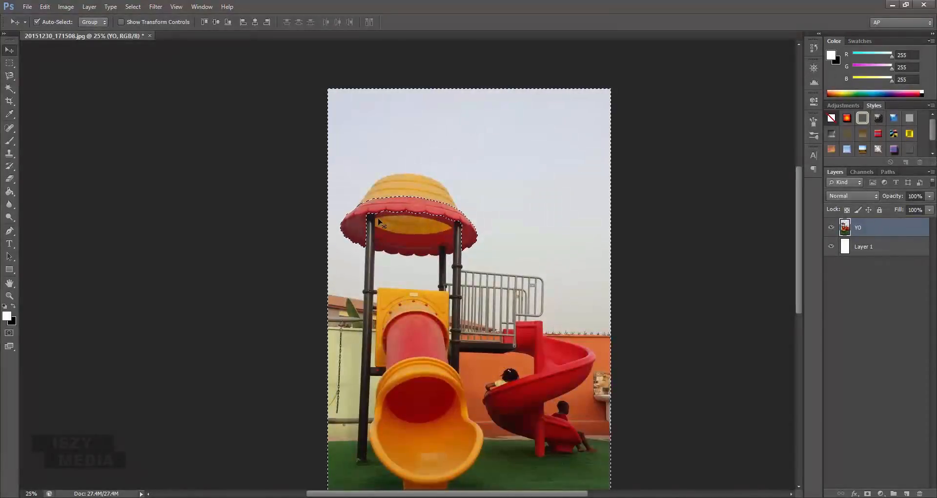
key(ctrl+shift+i)
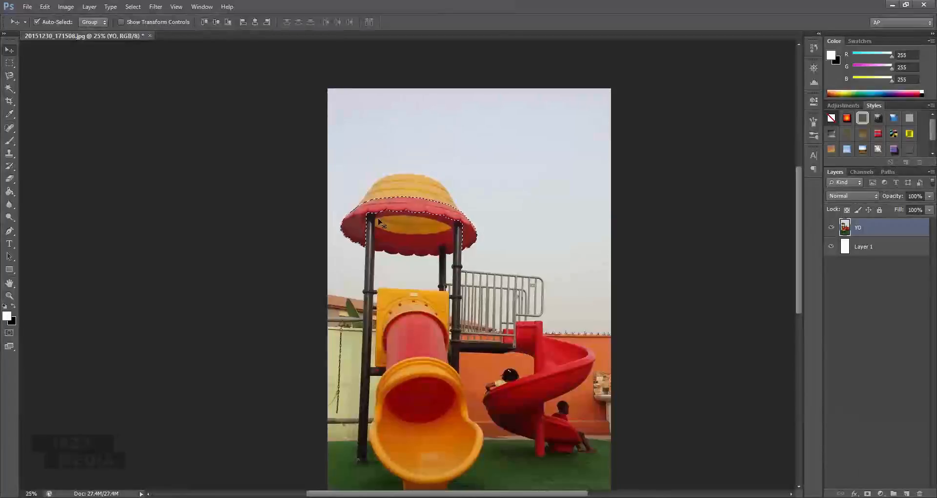
key(z)
click(407, 207)
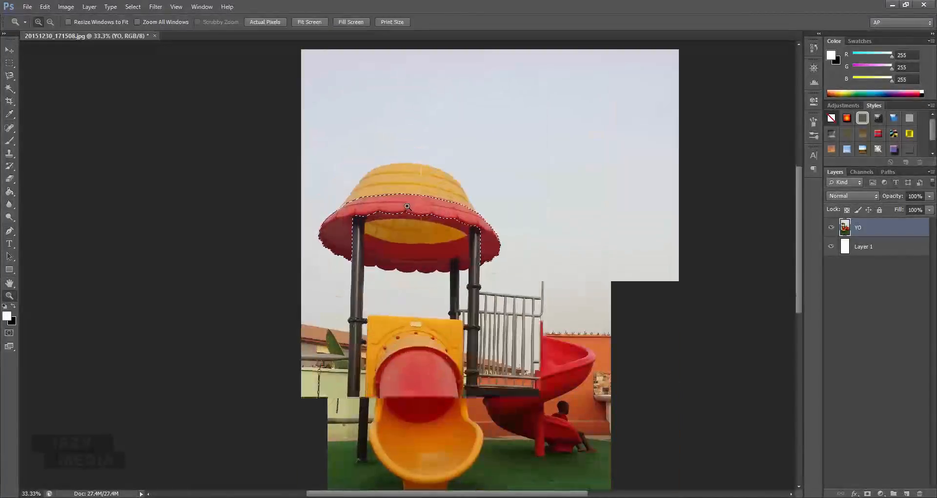
click(407, 207)
- Clear the brim selection and select the open sky around the playground with the Magic Wand
key(v)
key(w)
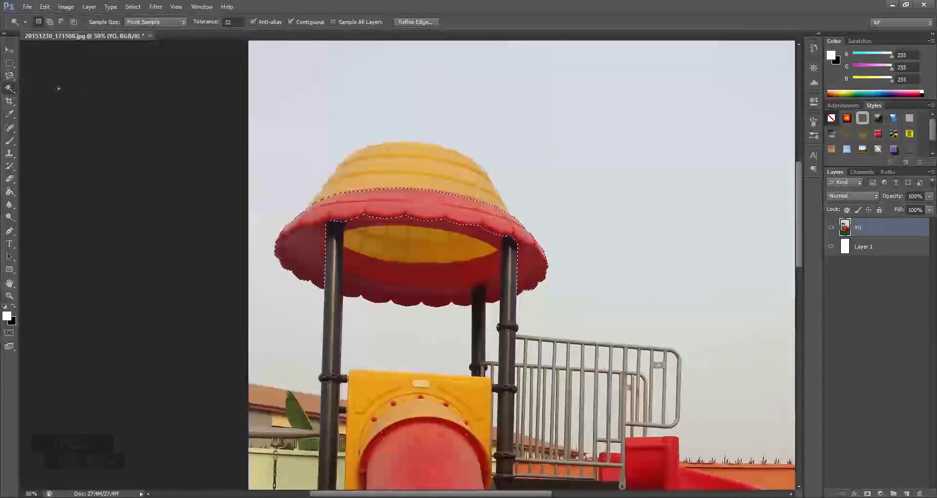
click(9, 89)
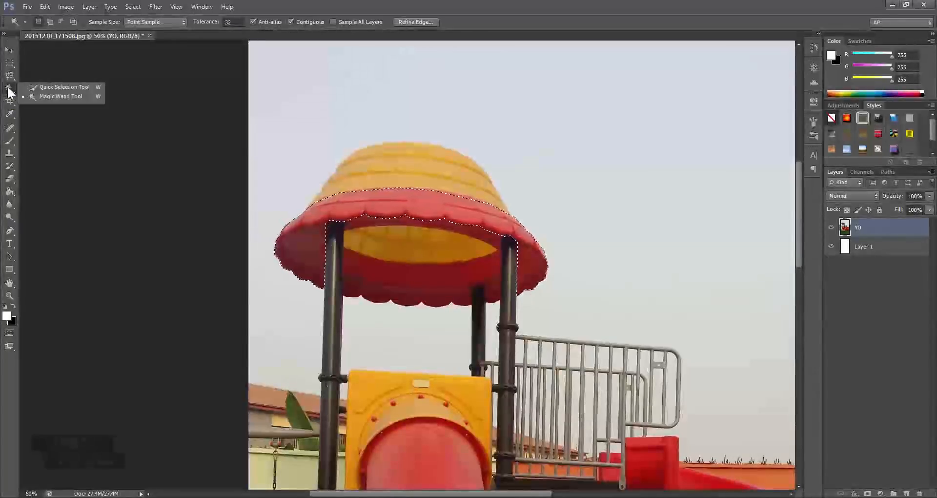
click(57, 96)
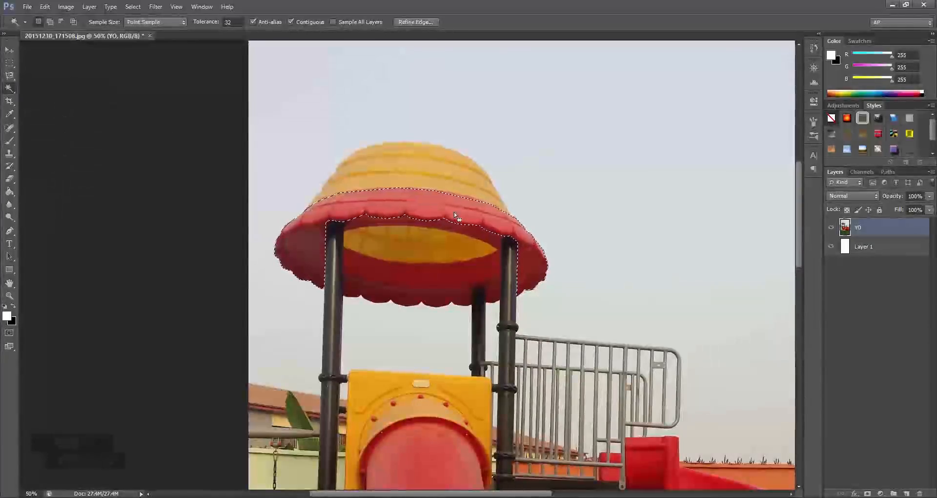
key(z)
alt+click(470, 201)
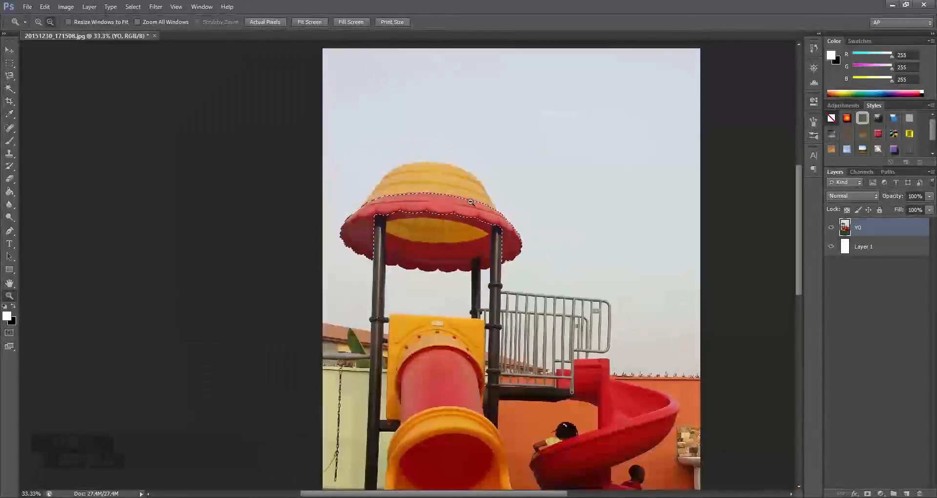
key(w)
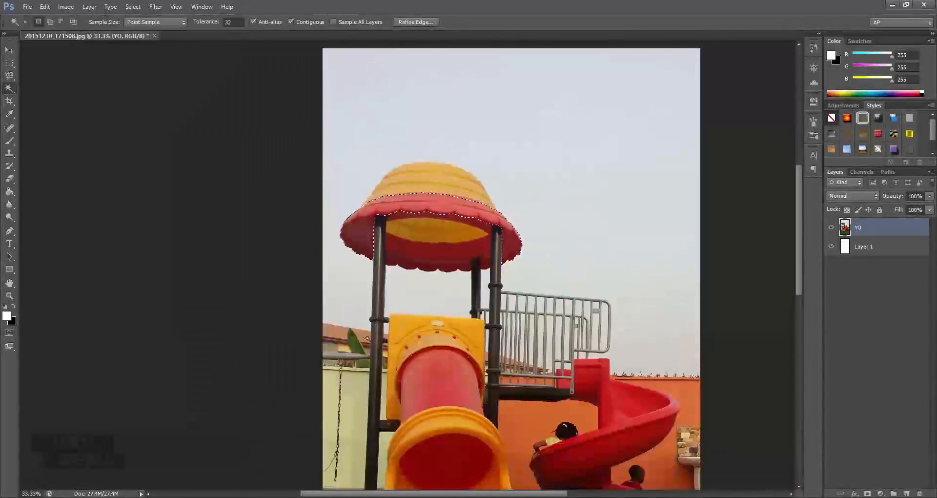
key(ctrl+d)
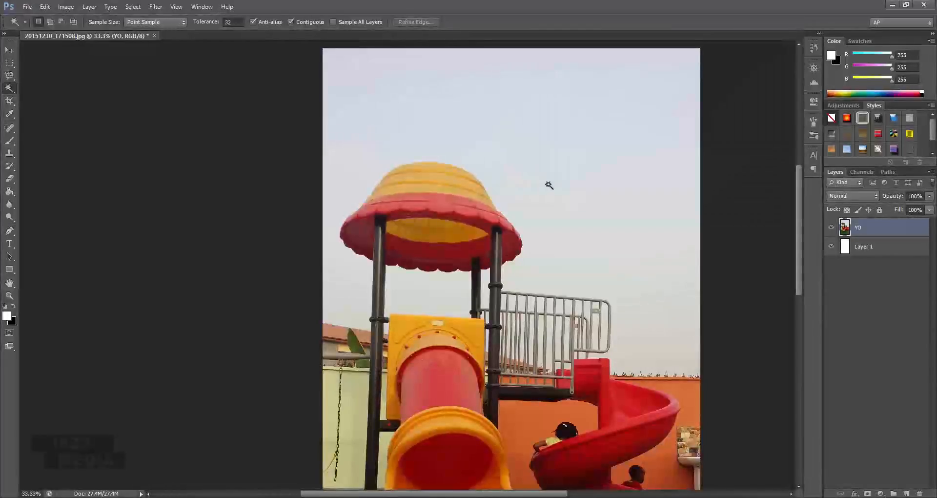
click(645, 114)
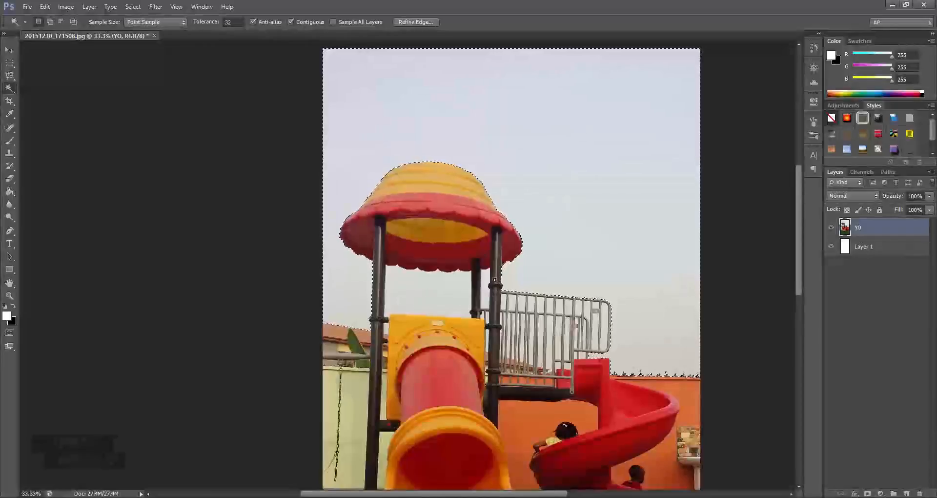
- Add the sky enclosed between the roof's poles and the gaps between the railing bars to the Magic Wand selection
key(z)
click(499, 321)
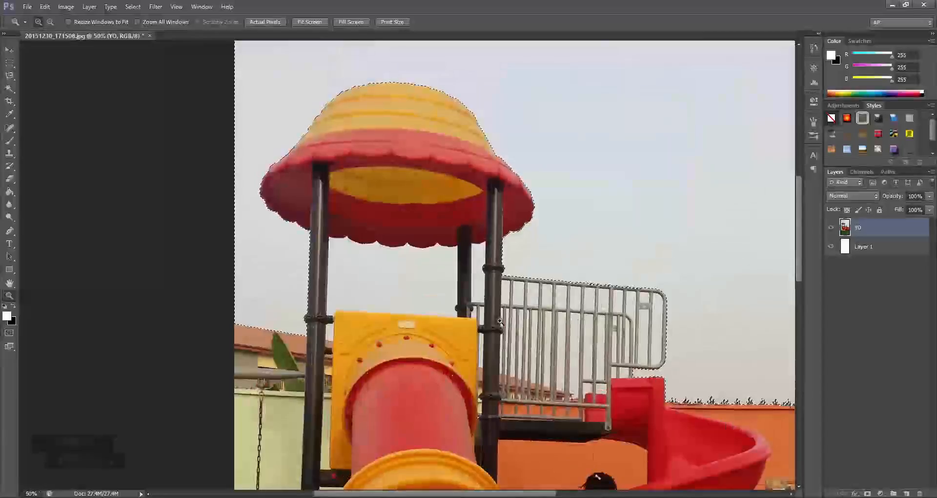
click(500, 320)
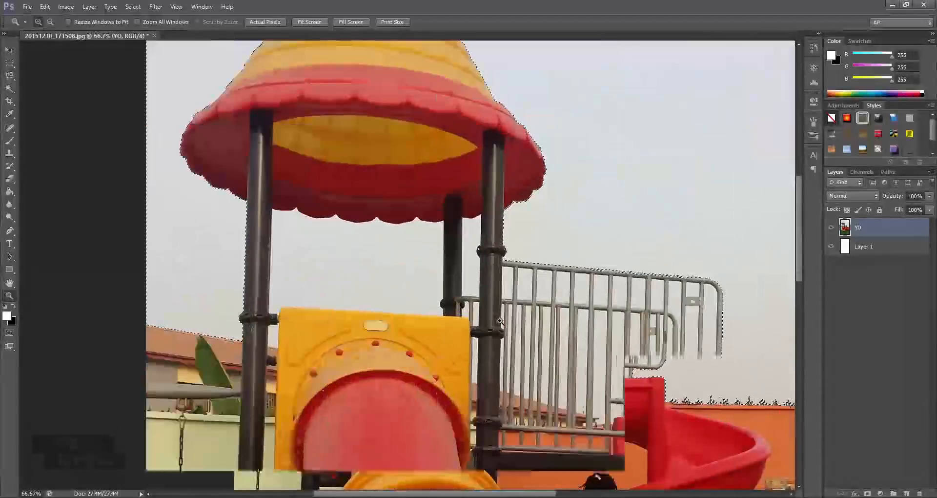
key(w)
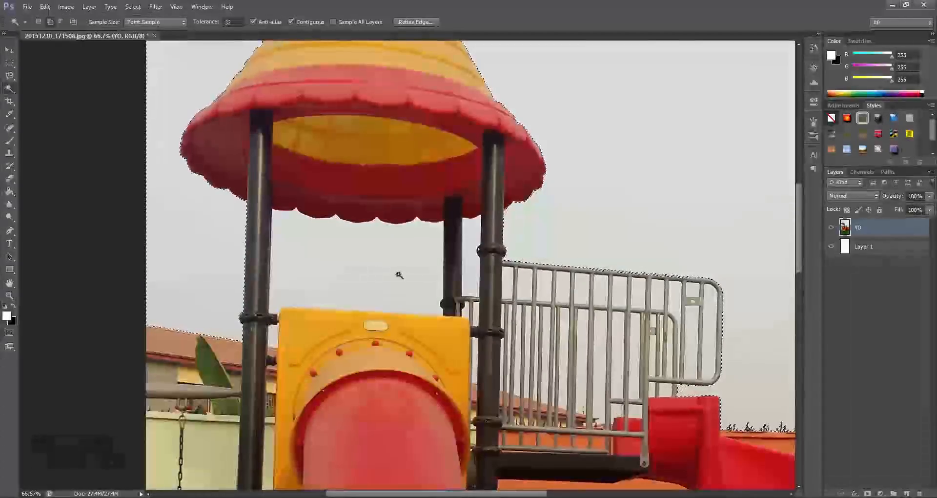
click(395, 276)
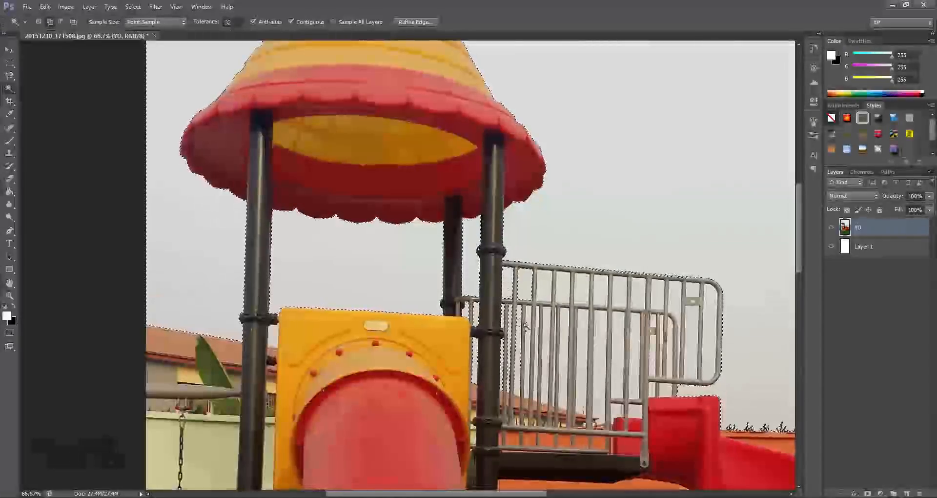
click(617, 389)
click(615, 293)
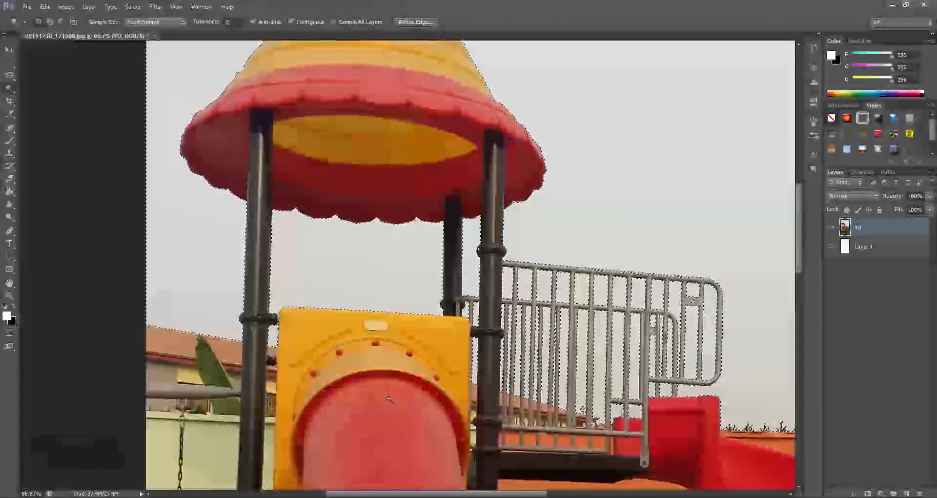
- Delete the selected sky from the YO layer
key(z)
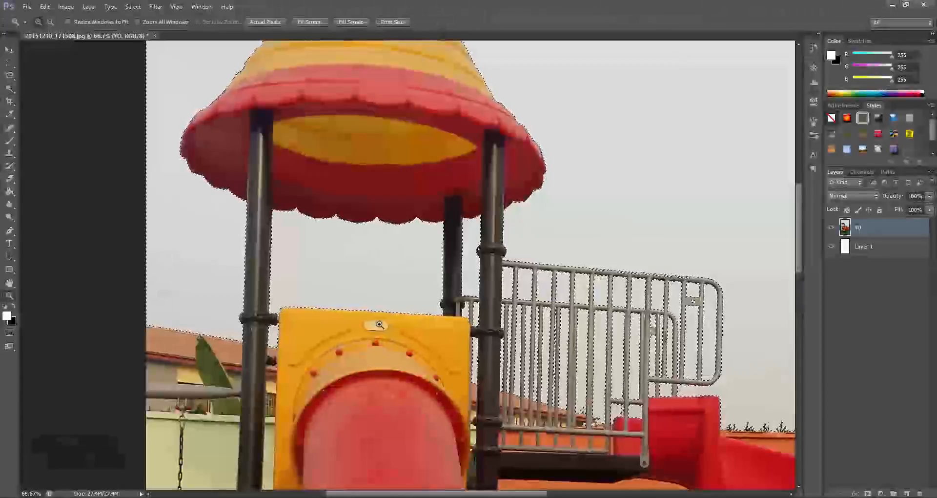
alt+click(379, 325)
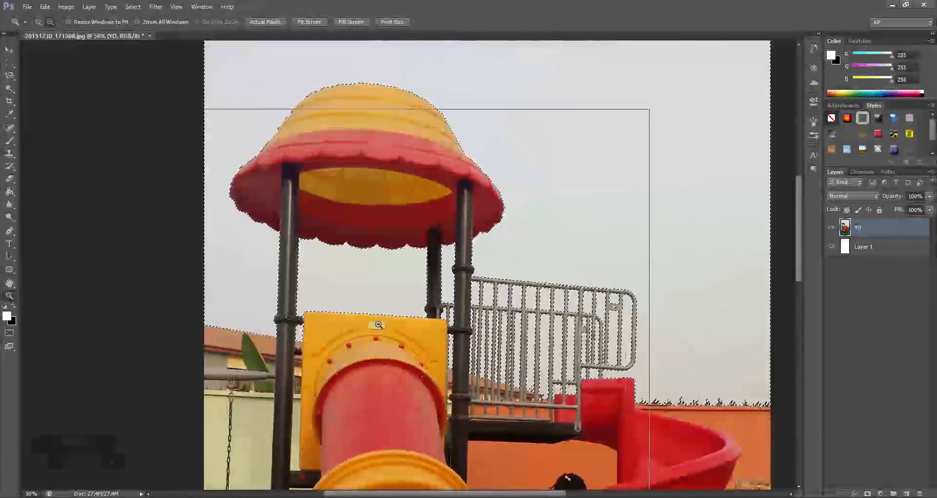
alt+click(378, 325)
key(w)
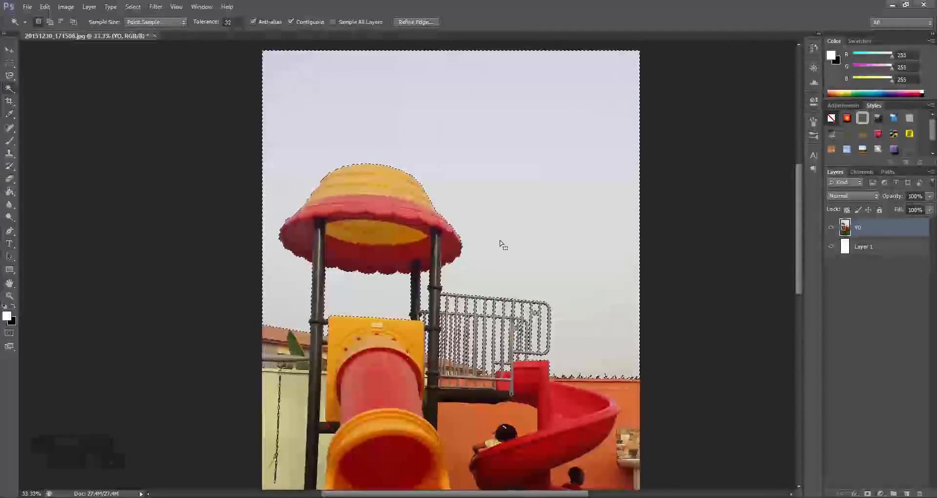
key(Delete)
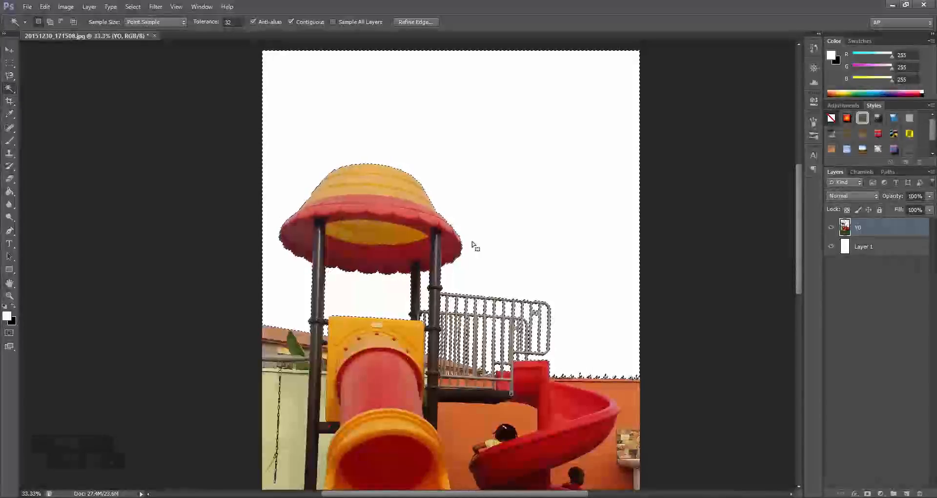
- Undo the sky deletion on the YO layer and make Layer 1 the active layer
key(ctrl+z)
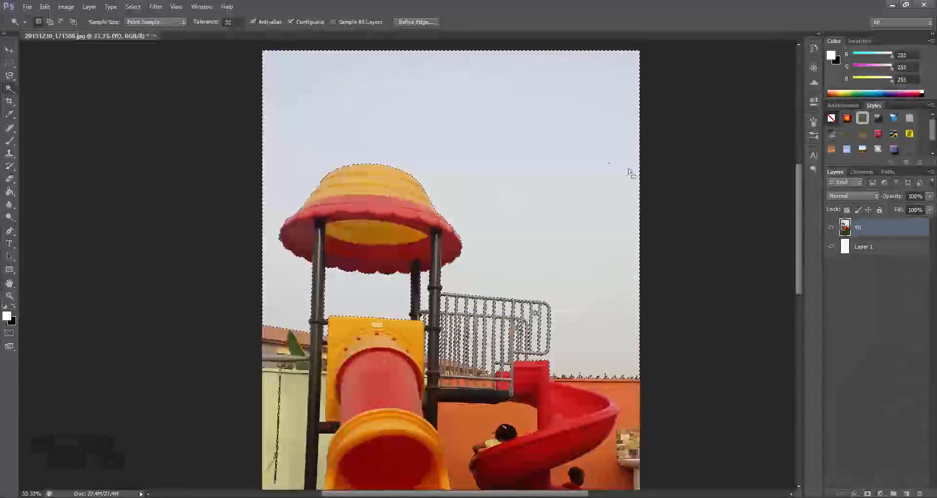
click(893, 250)
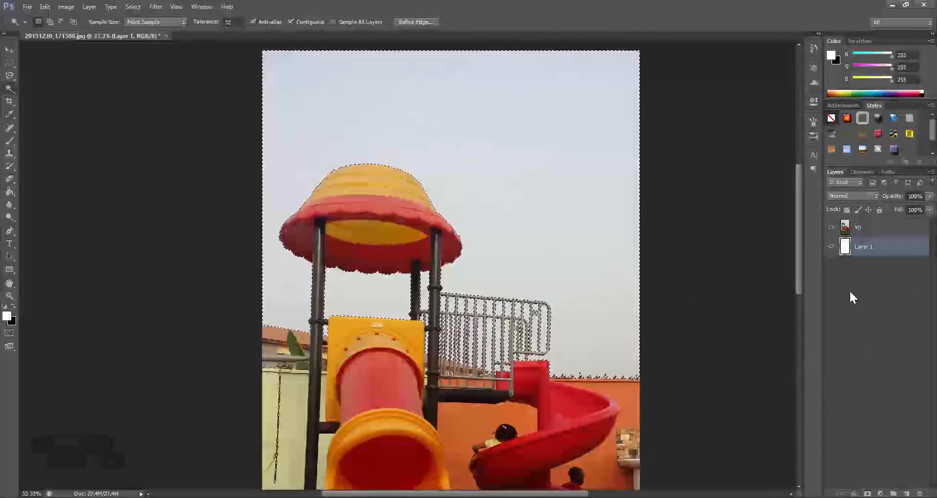
click(877, 229)
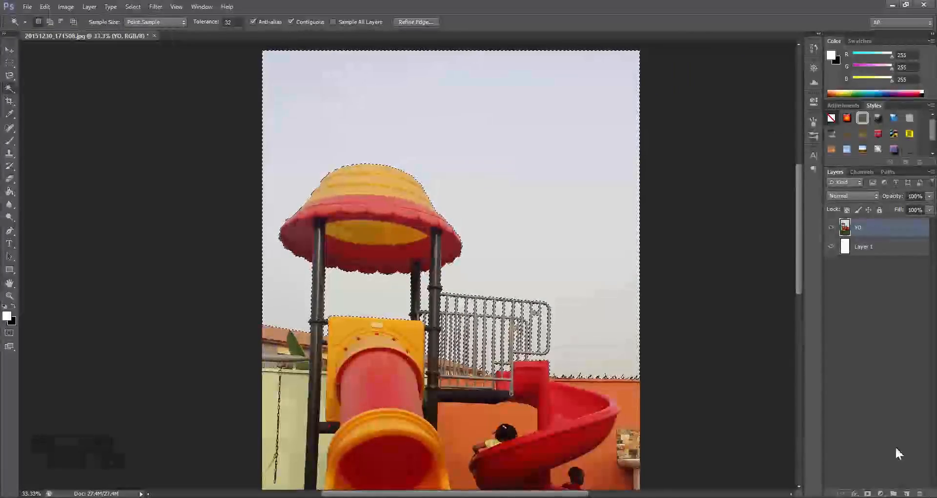
click(881, 248)
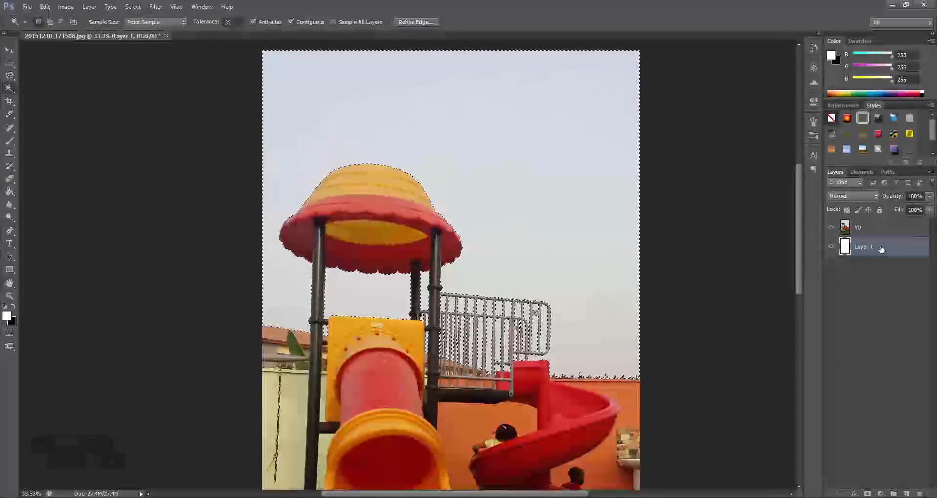
- Move Layer 1 above the YO layer and back beneath it, and reset the foreground and background colours to their defaults
drag(881, 249, 877, 219)
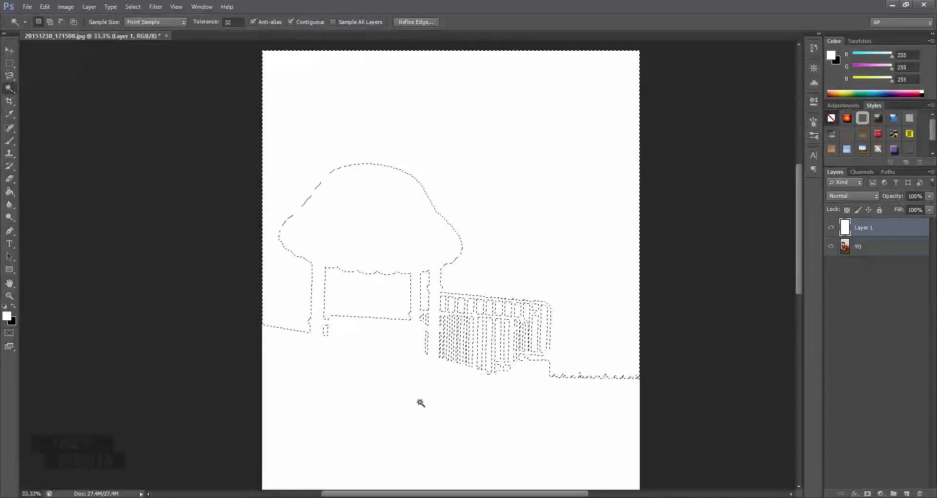
click(9, 49)
key(d)
drag(880, 228, 869, 258)
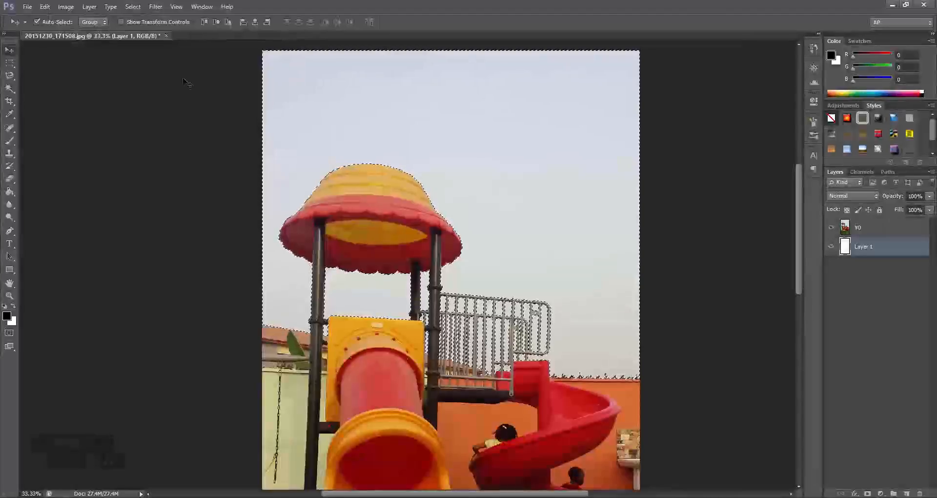
- Save the current sky selection as a new channel named YO
click(133, 8)
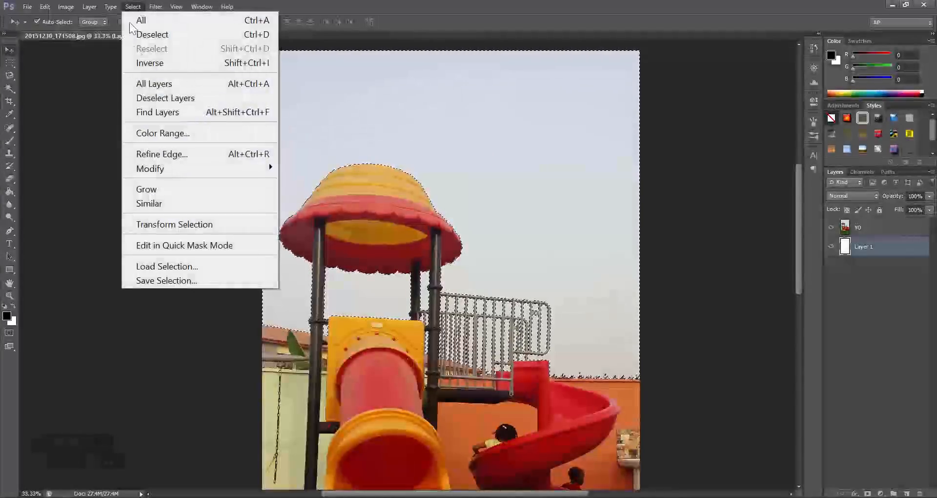
click(168, 281)
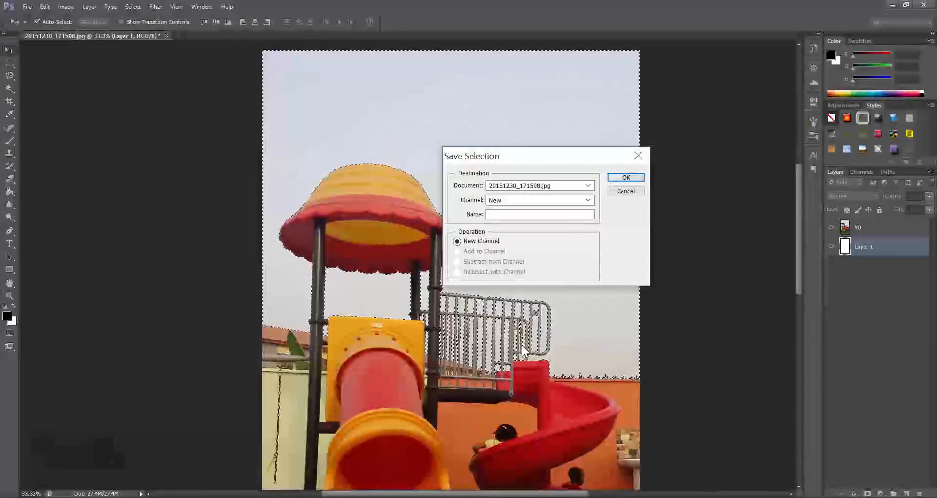
text(YO)
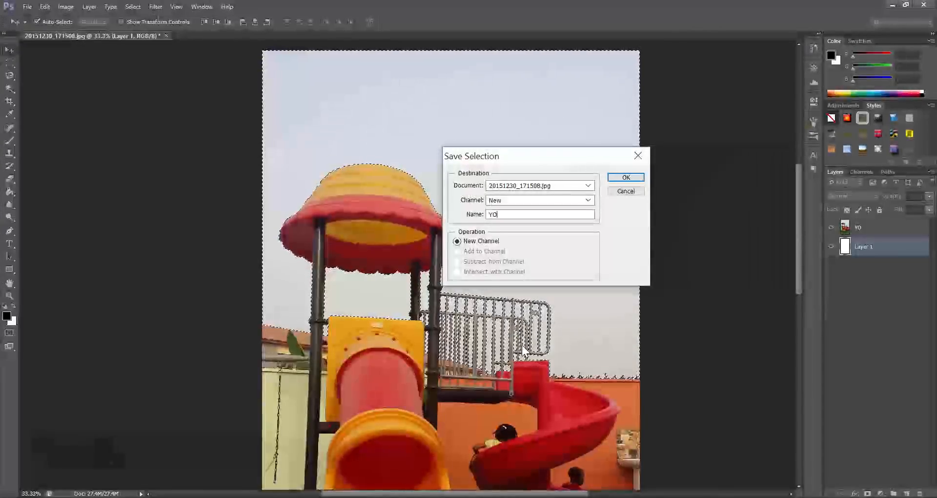
key(Return)
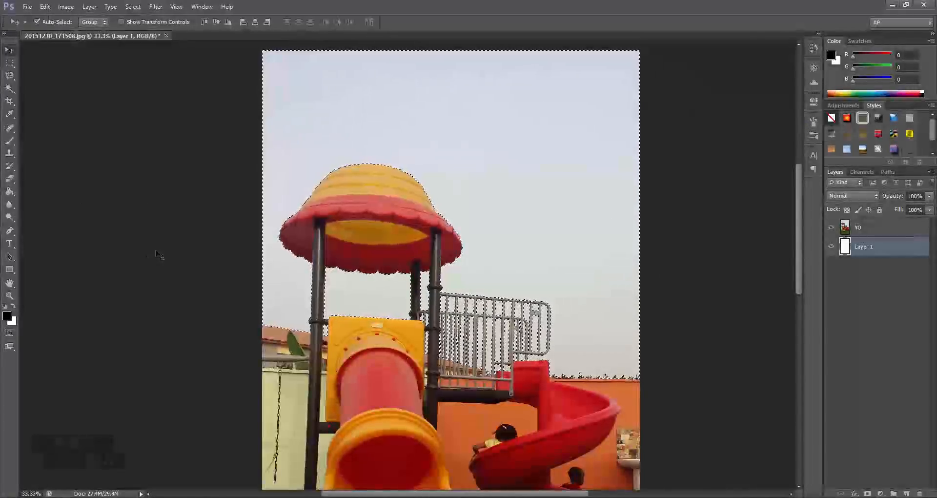
- Clear the active selection and load the saved YO channel as a new selection
key(ctrl+d)
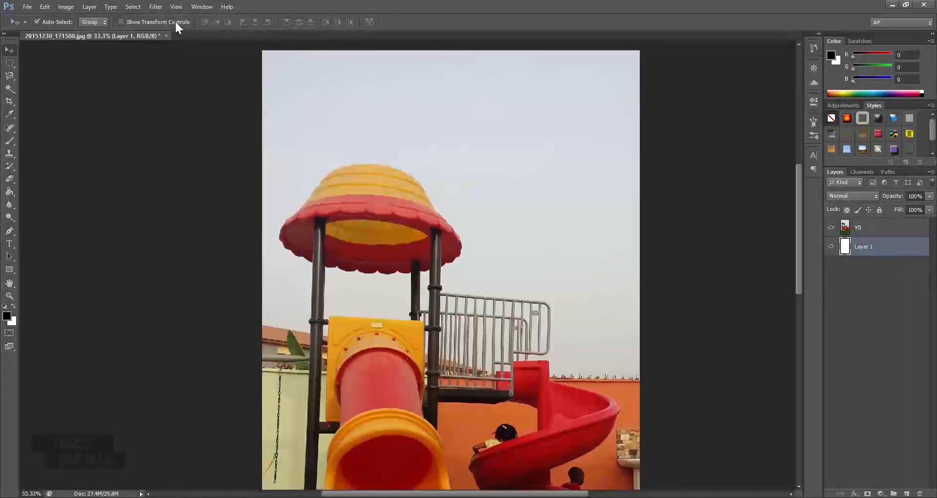
click(133, 7)
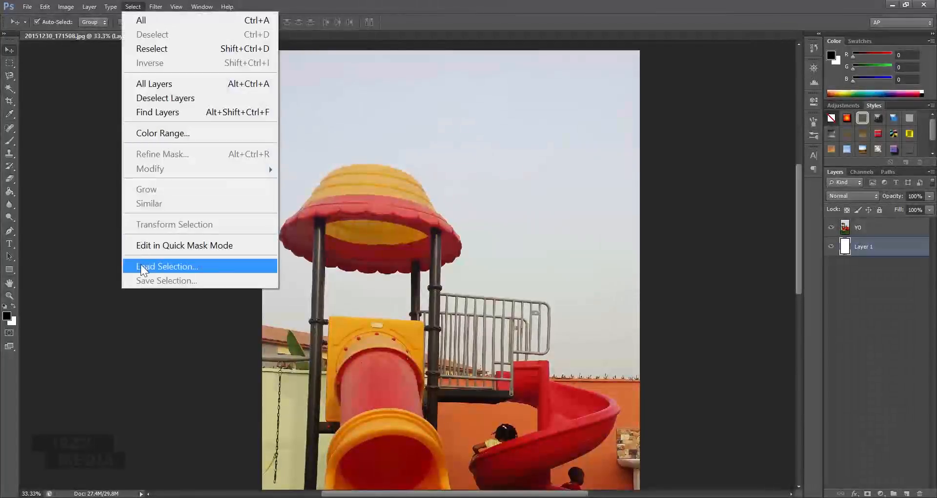
click(143, 270)
click(587, 202)
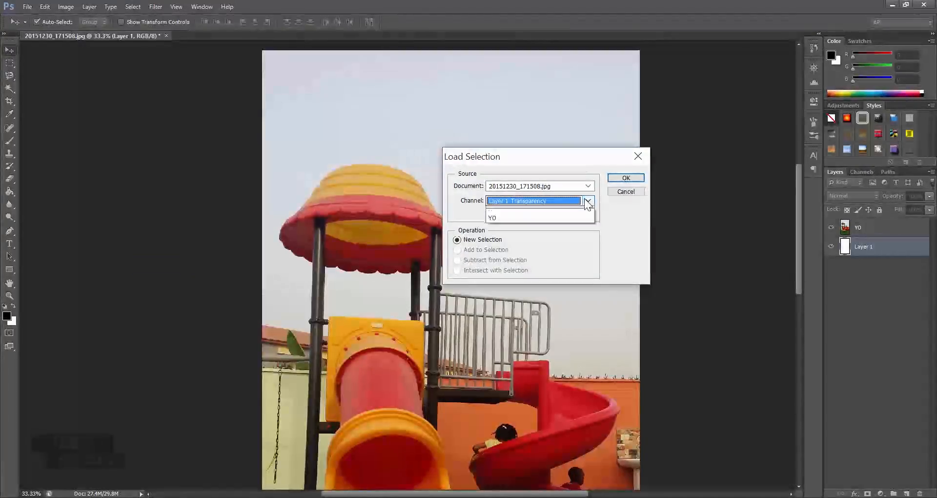
click(578, 230)
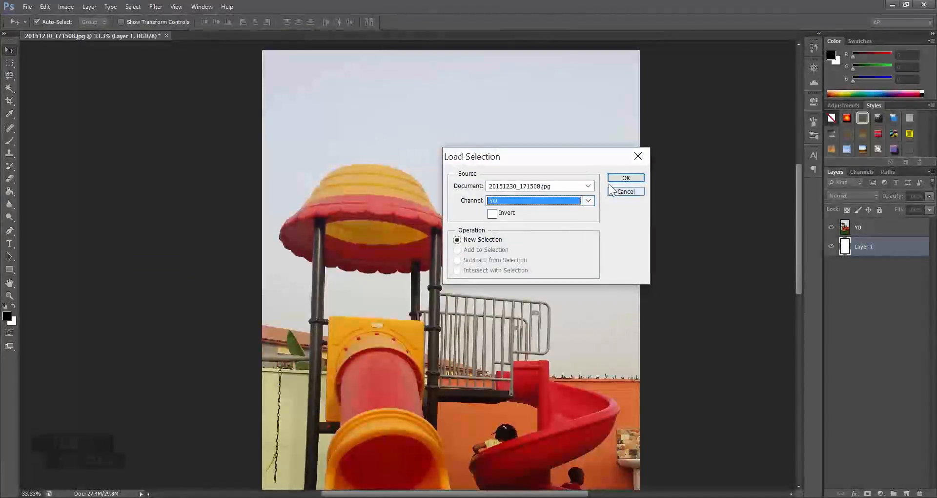
click(624, 178)
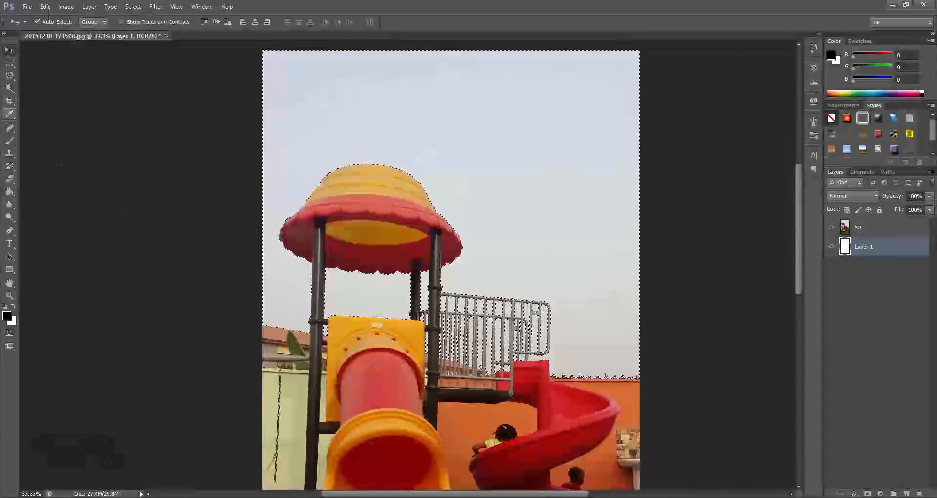
- Deselect the sky and crop the image to the play structure, trimming the empty sky above the roof and the grass below the slide
key(ctrl+d)
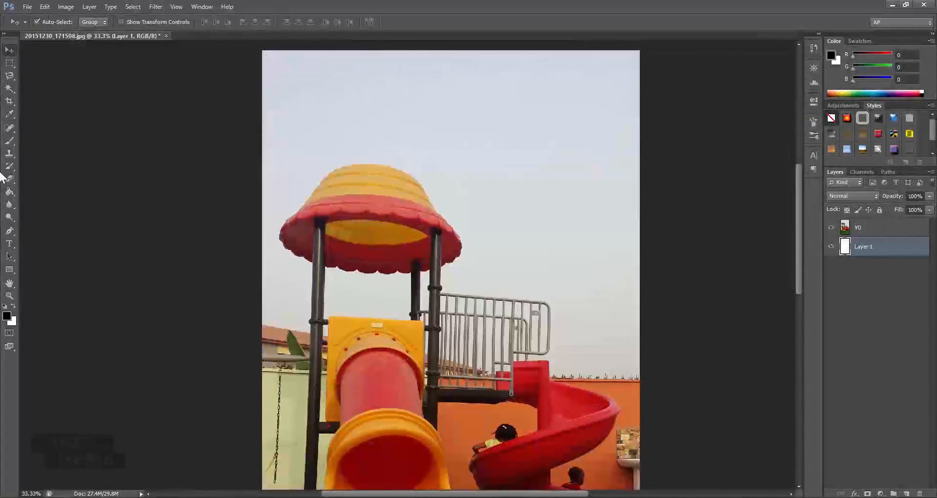
click(9, 102)
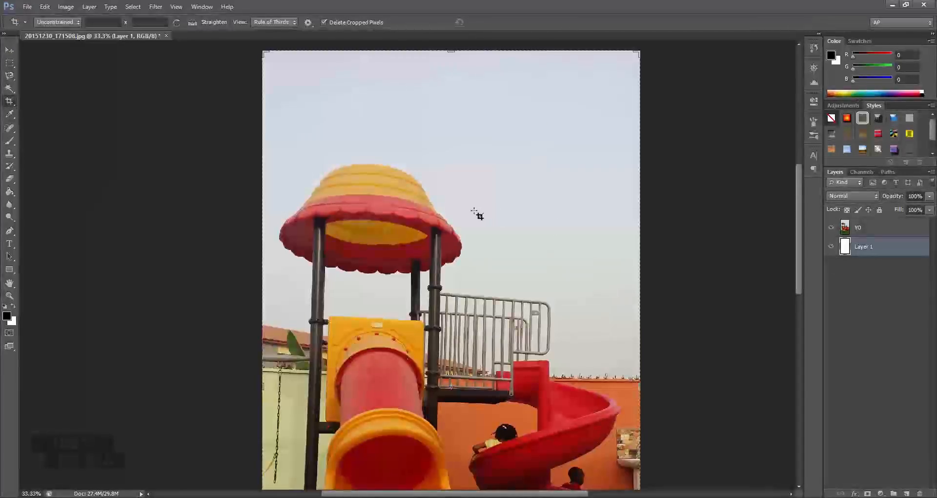
scroll(477, 215, down, 1)
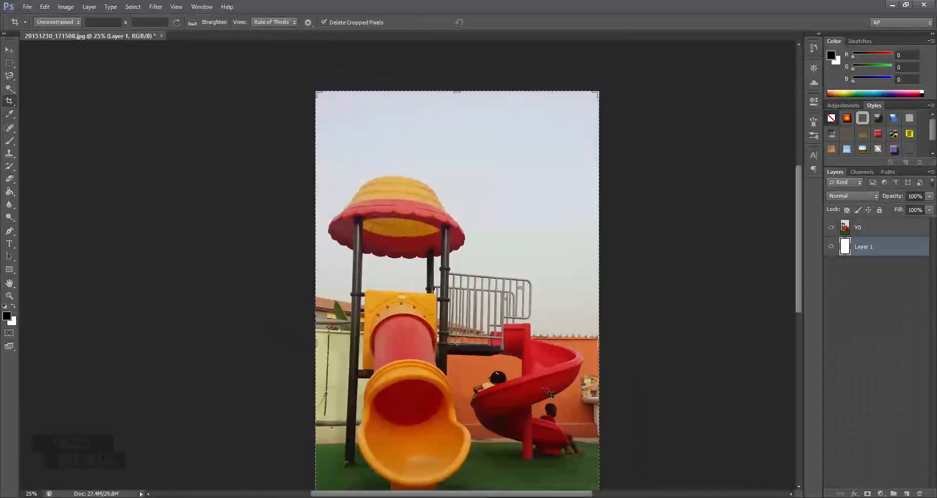
scroll(455, 250, down, 1)
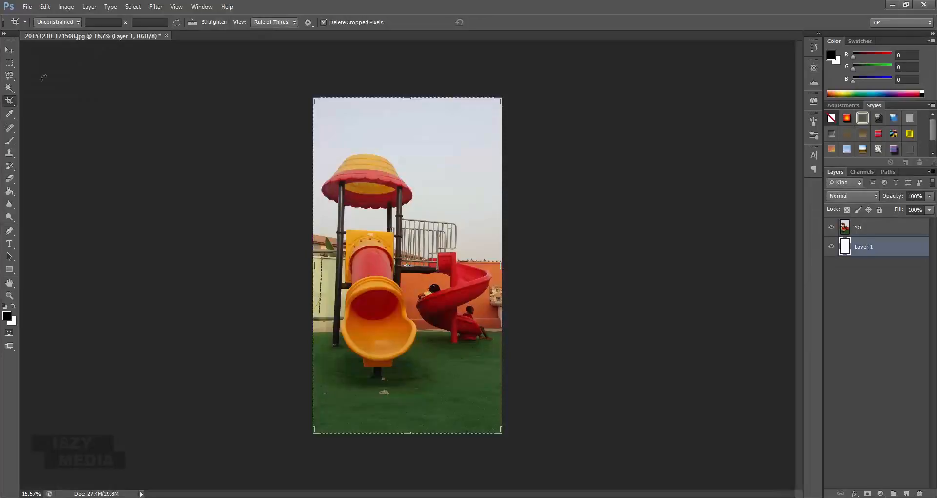
drag(408, 98, 406, 126)
drag(407, 406, 415, 386)
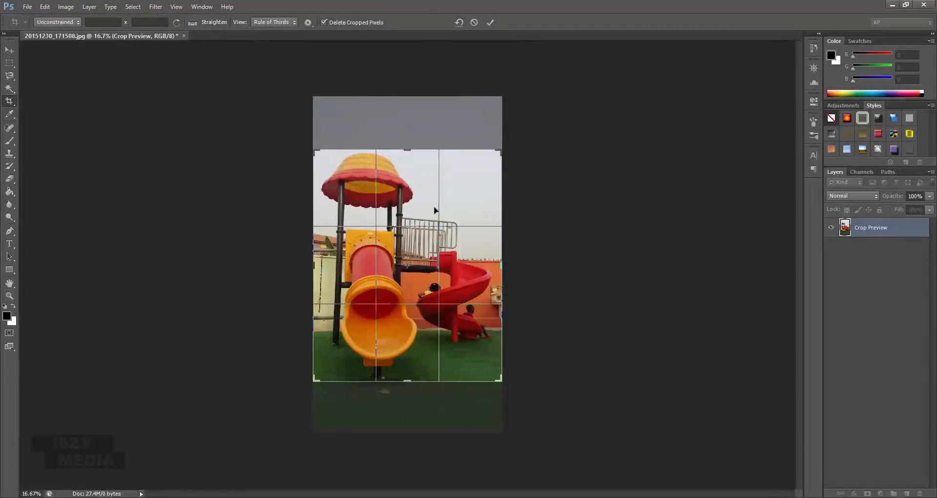
click(490, 22)
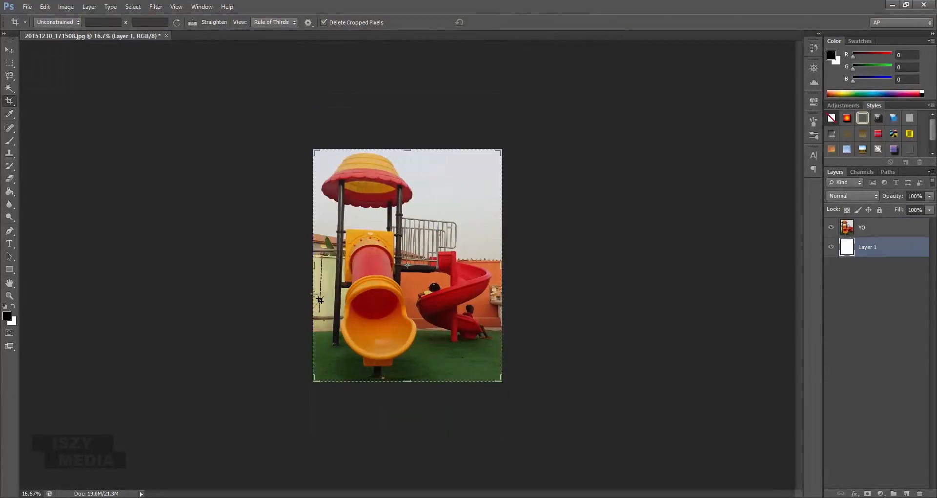
- Sample the orange wall beside the slide as the background colour with the Eyedropper
click(10, 49)
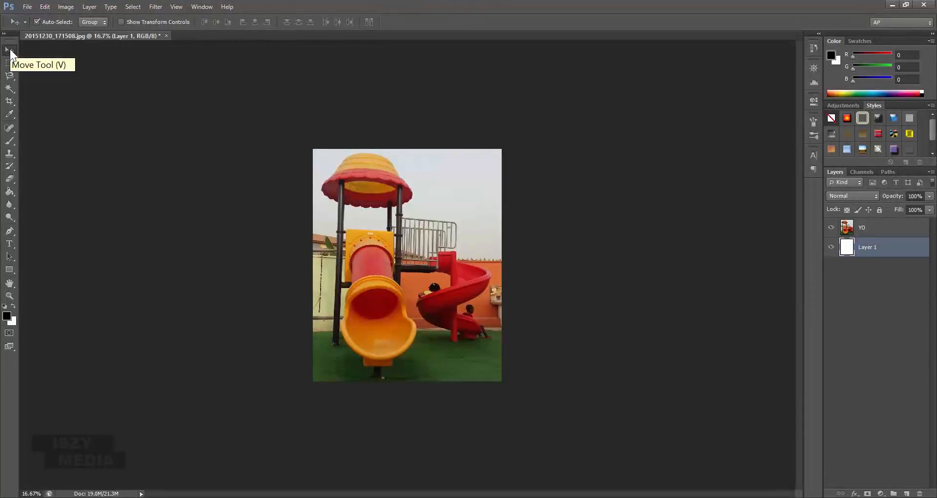
key(z)
click(398, 229)
click(398, 229)
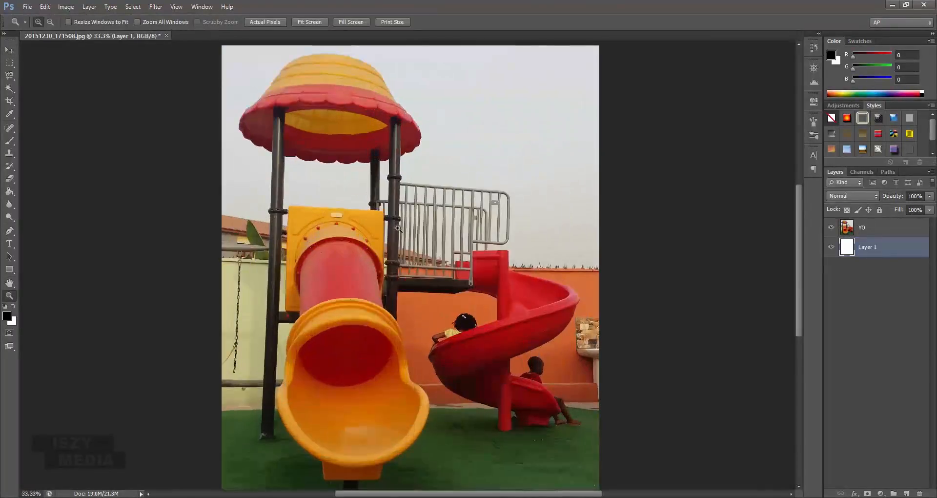
key(v)
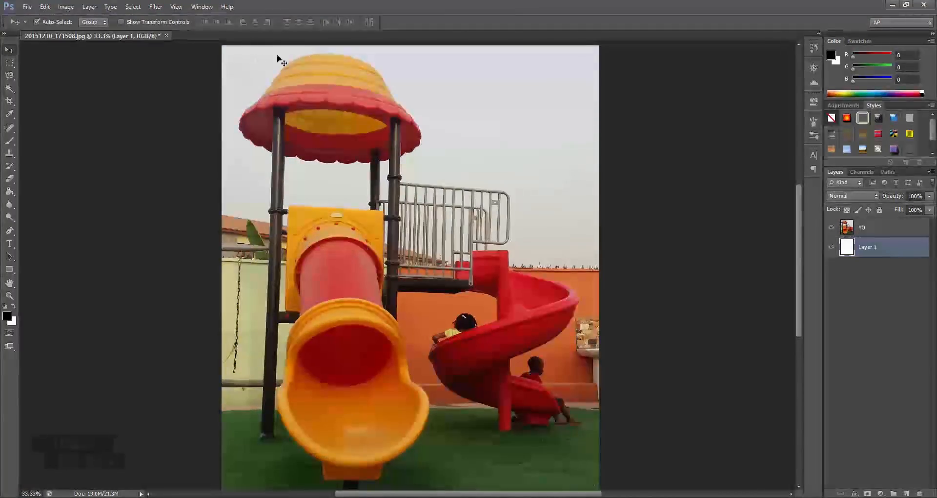
alt+click(414, 307)
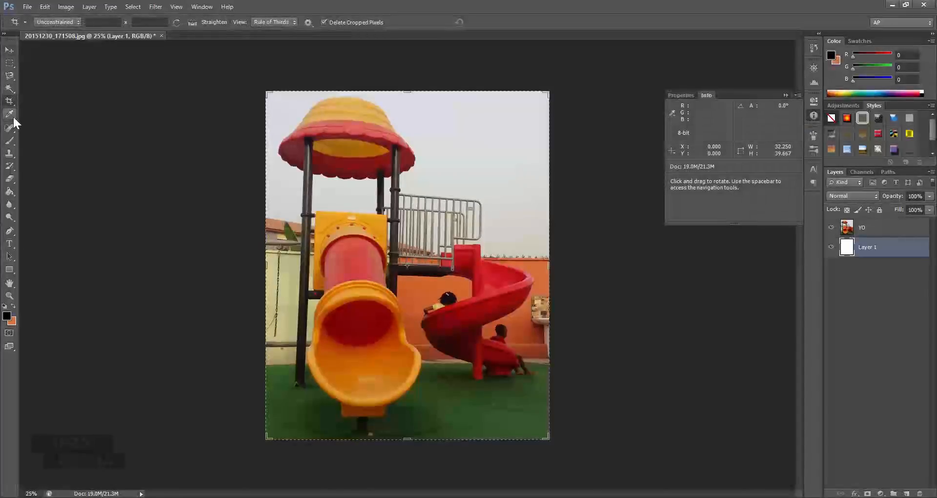
- Collapse the Info panel and return to the Move tool
click(8, 114)
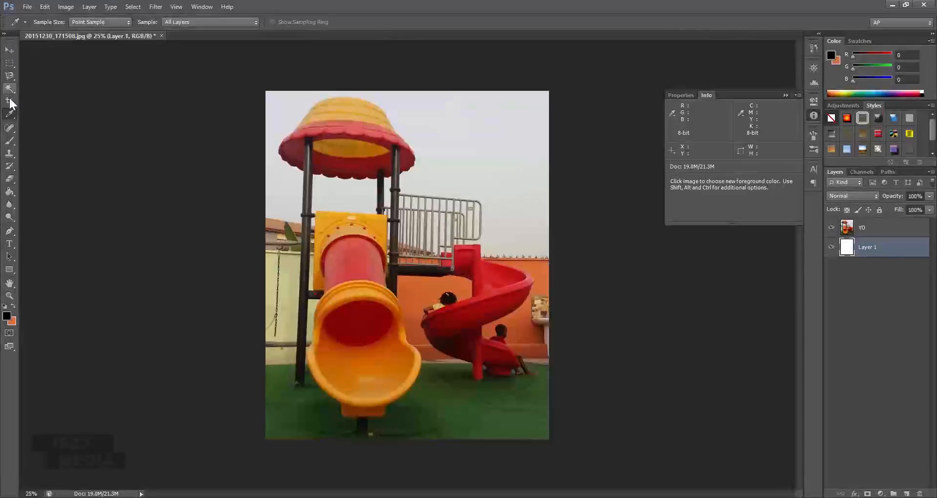
click(785, 96)
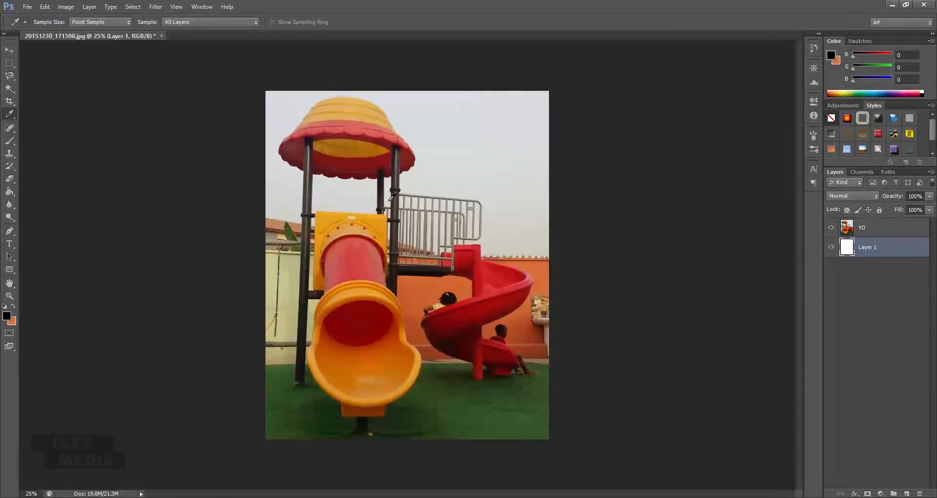
click(10, 50)
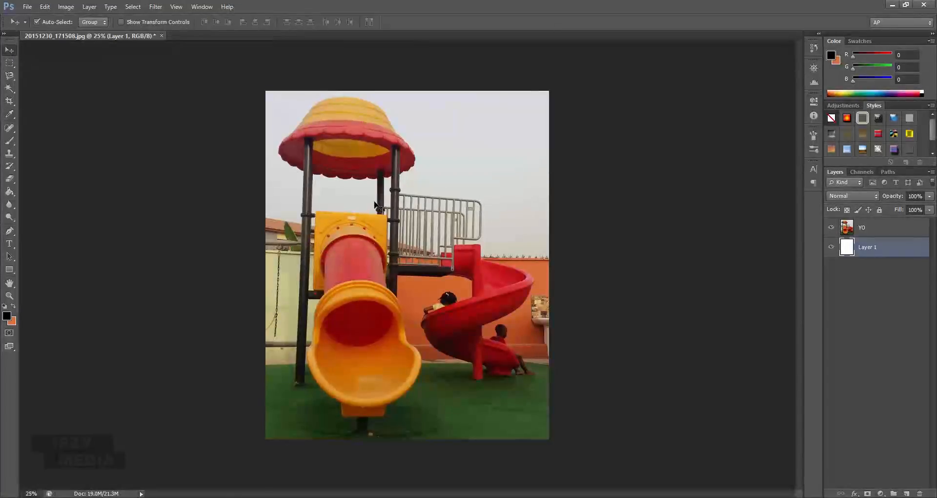